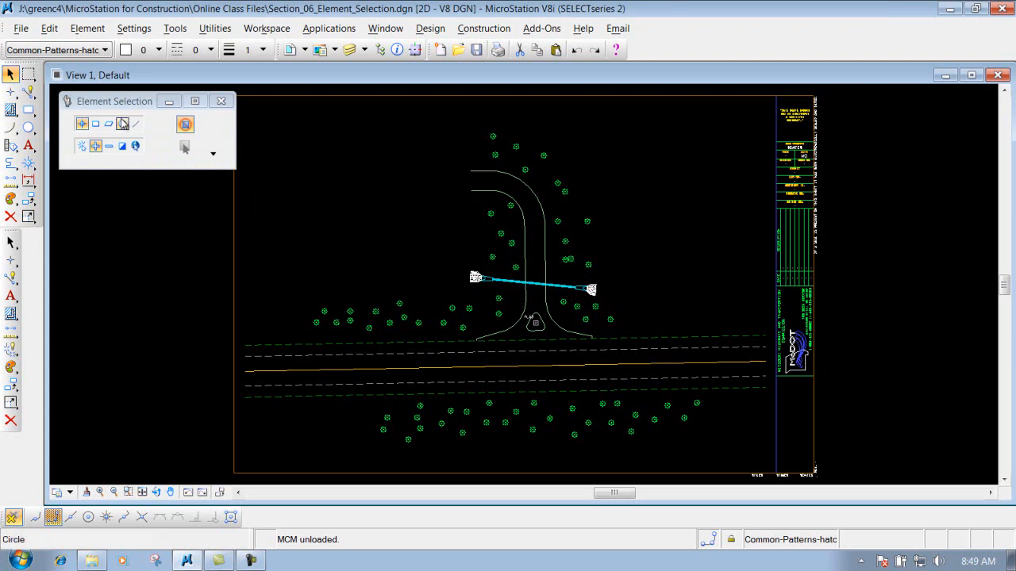
# - Start the PowerSelector selection tool
pyautogui.moveTo(126, 124); pyautogui.dragTo(140, 134)
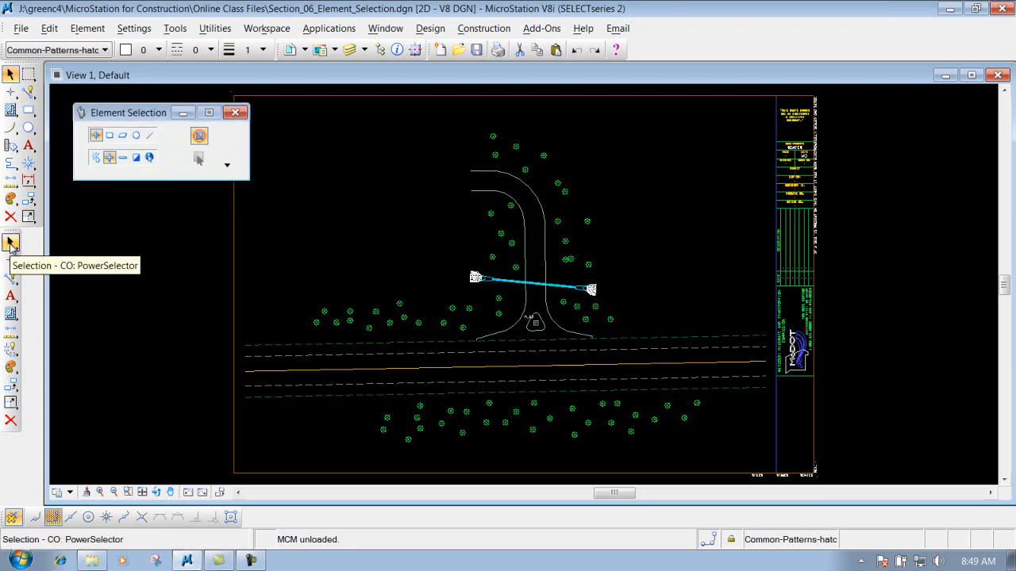
pyautogui.click(10, 245)
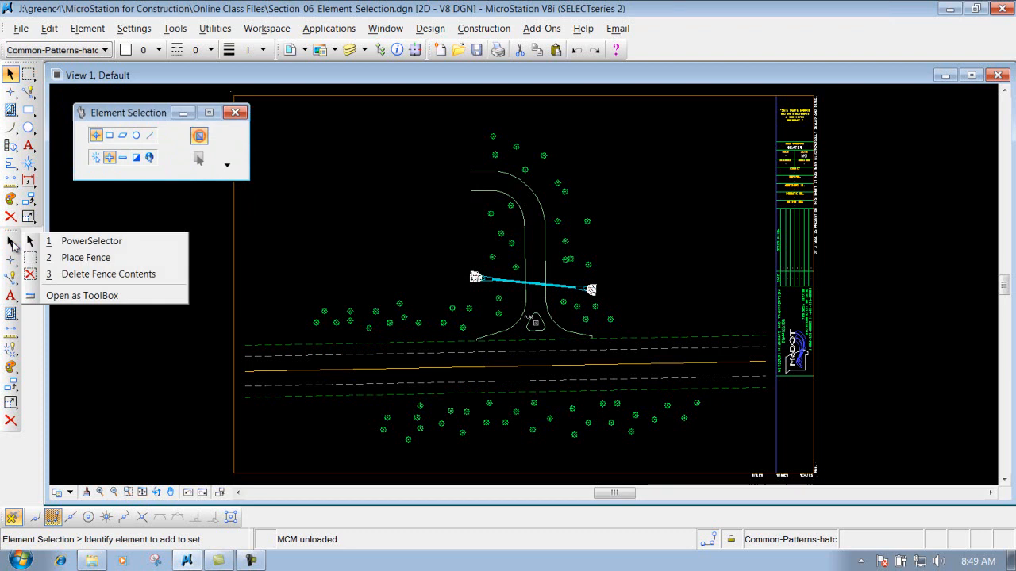
pyautogui.click(82, 243)
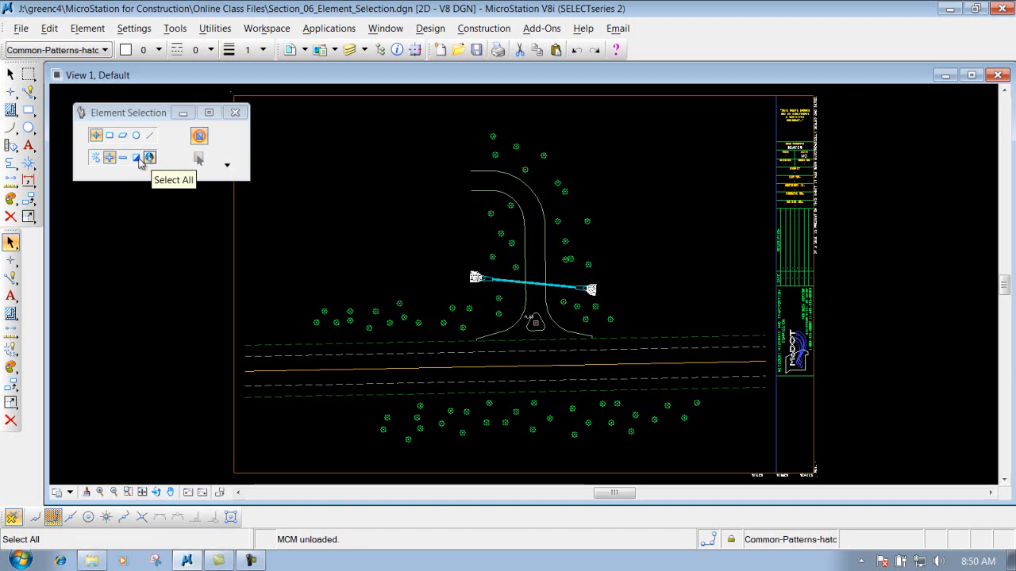
# - Choose the Individual method with New mode and select one tree in the left tree row
pyautogui.click(201, 138)
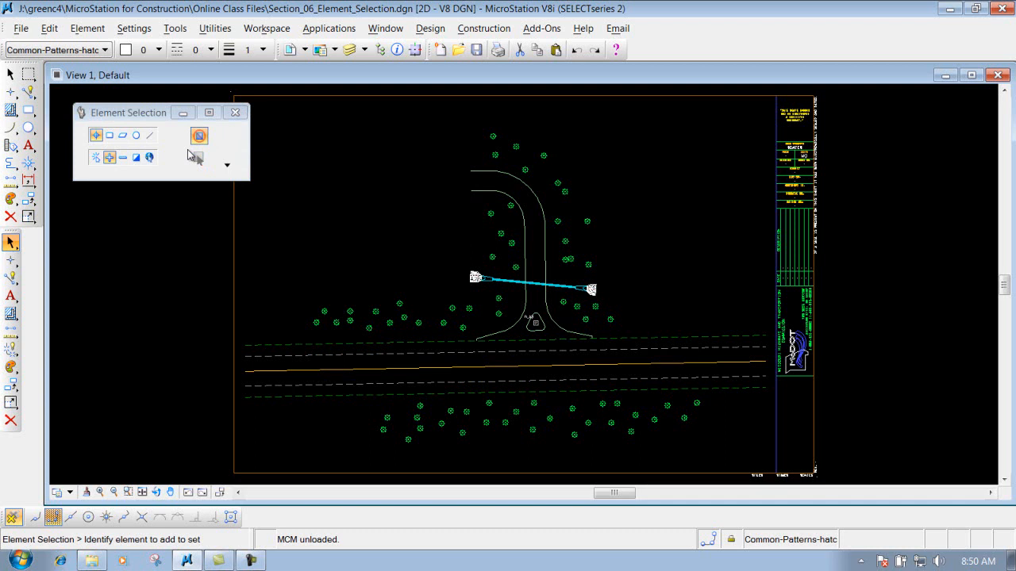
pyautogui.click(97, 137)
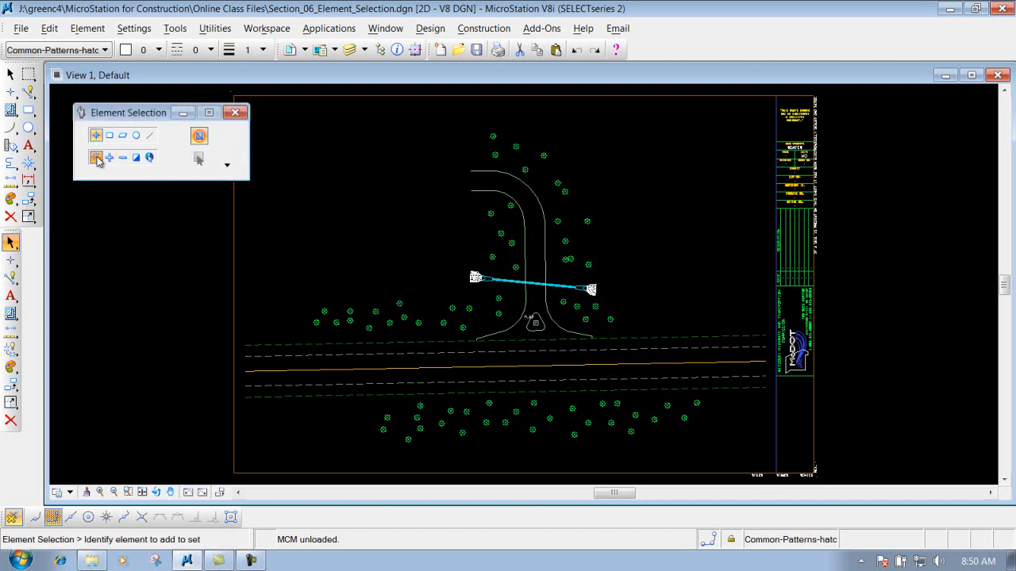
pyautogui.click(98, 140)
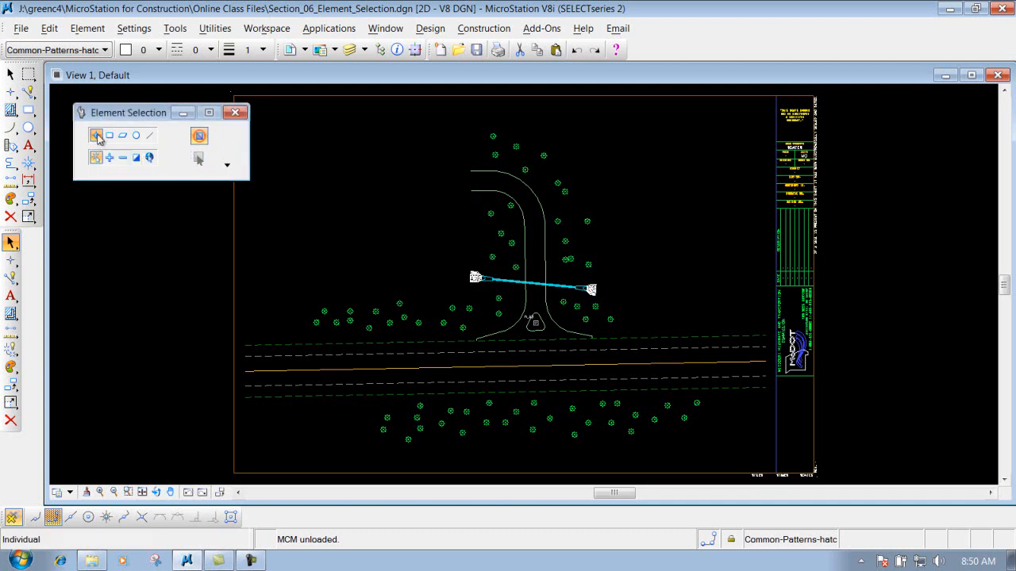
pyautogui.click(97, 139)
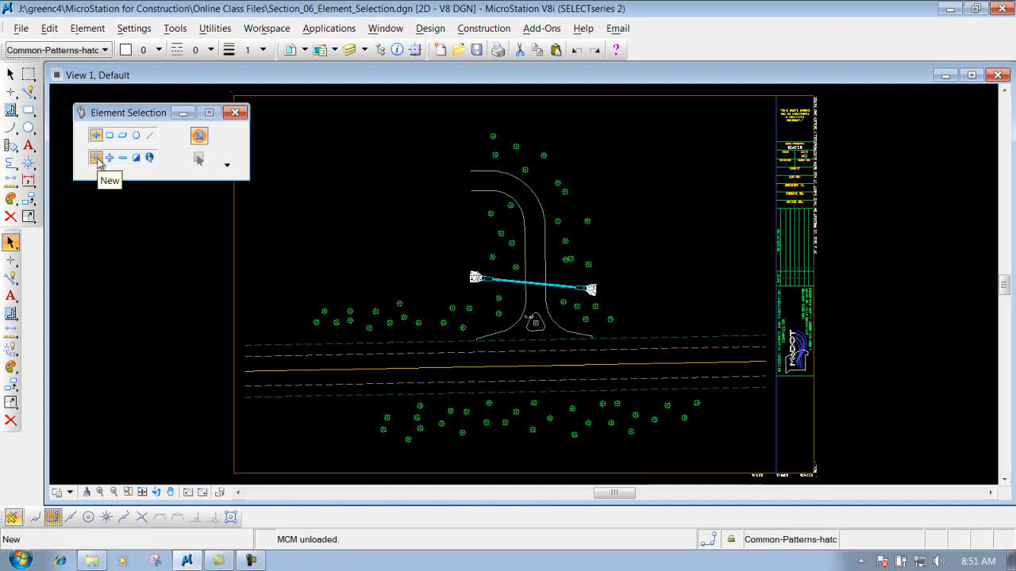
pyautogui.click(96, 157)
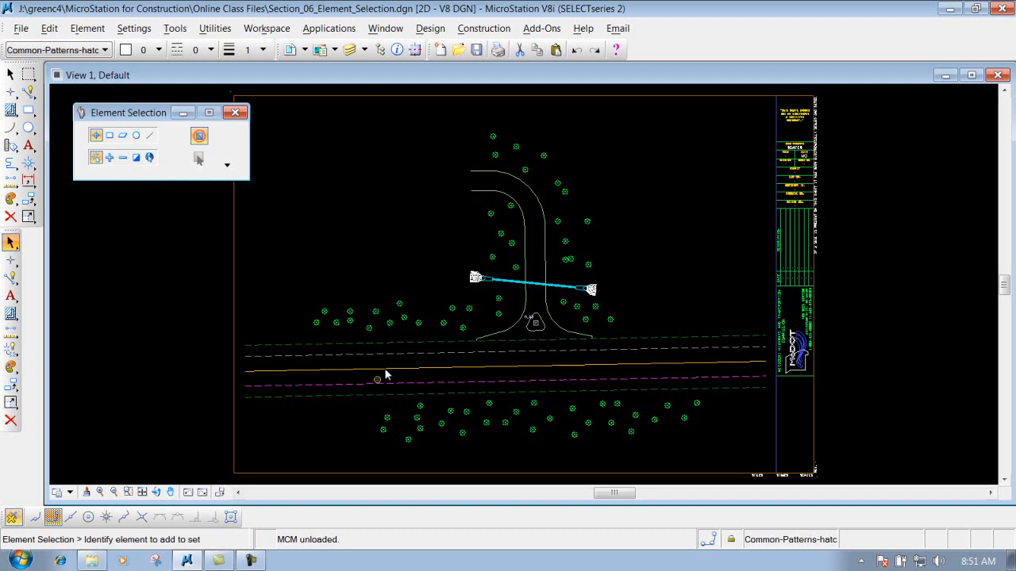
pyautogui.click(375, 313)
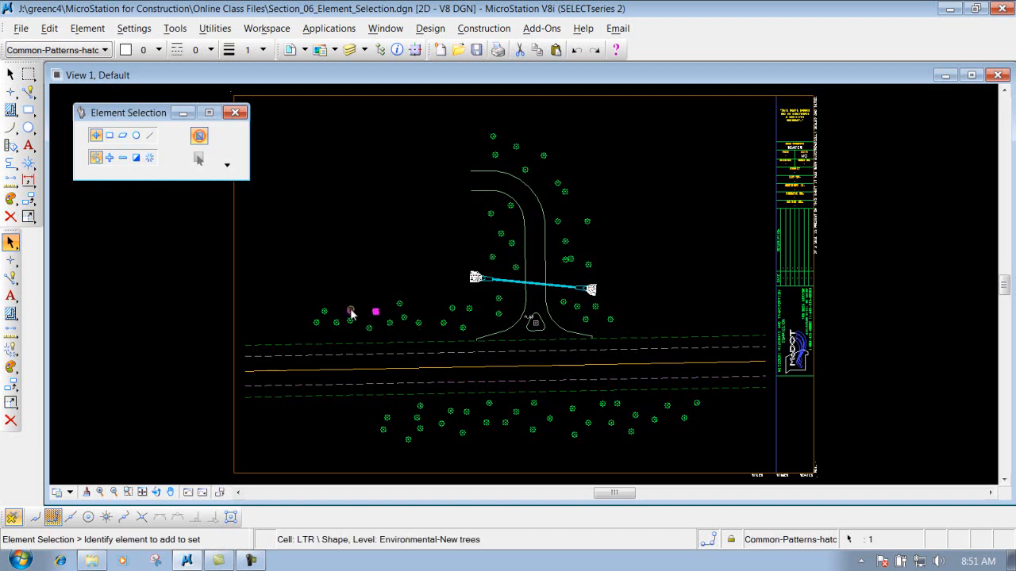
# - Zoom in on the tree row and select a different tree instead of the first one
pyautogui.scroll(3, 374, 314)
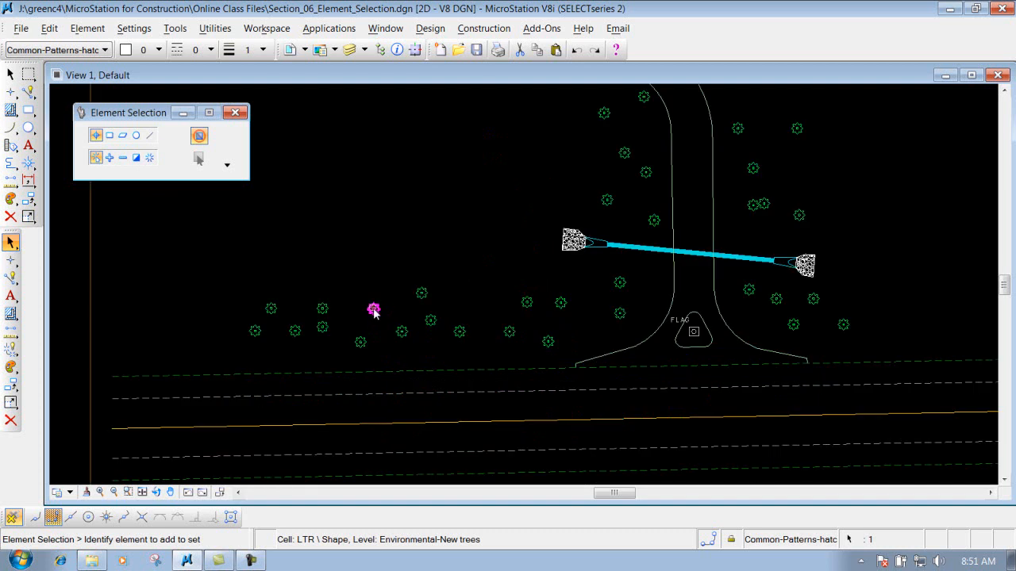
pyautogui.scroll(3, 378, 318)
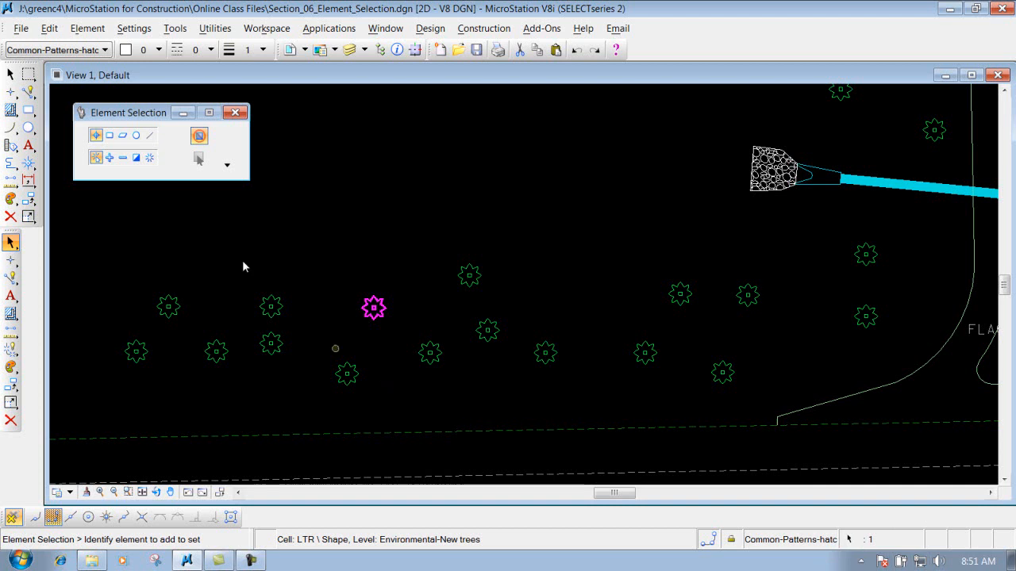
pyautogui.click(467, 277)
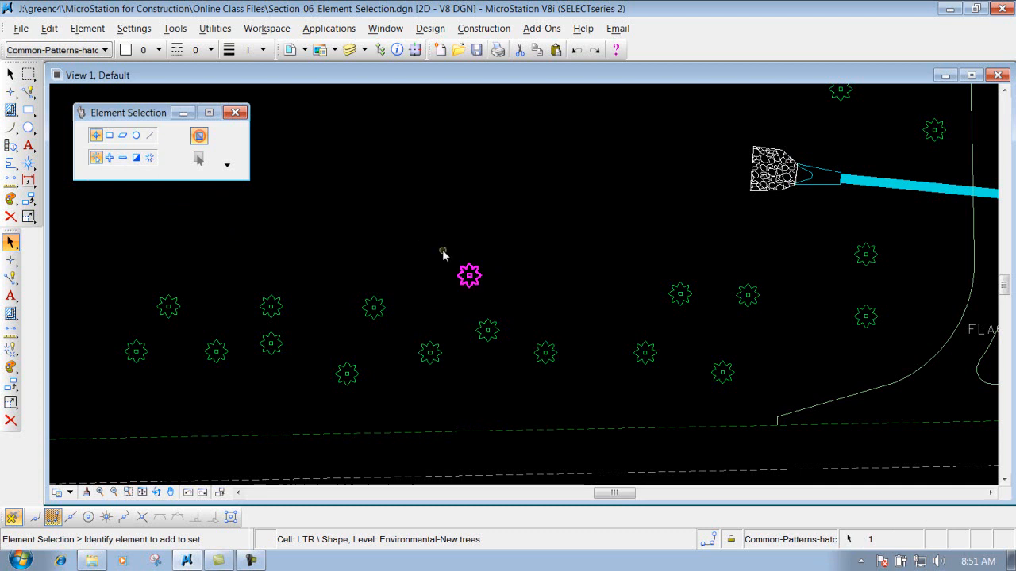
# - In New mode, select the first tree again plus three more nearby trees one at a time
pyautogui.click(95, 159)
pyautogui.click(374, 311)
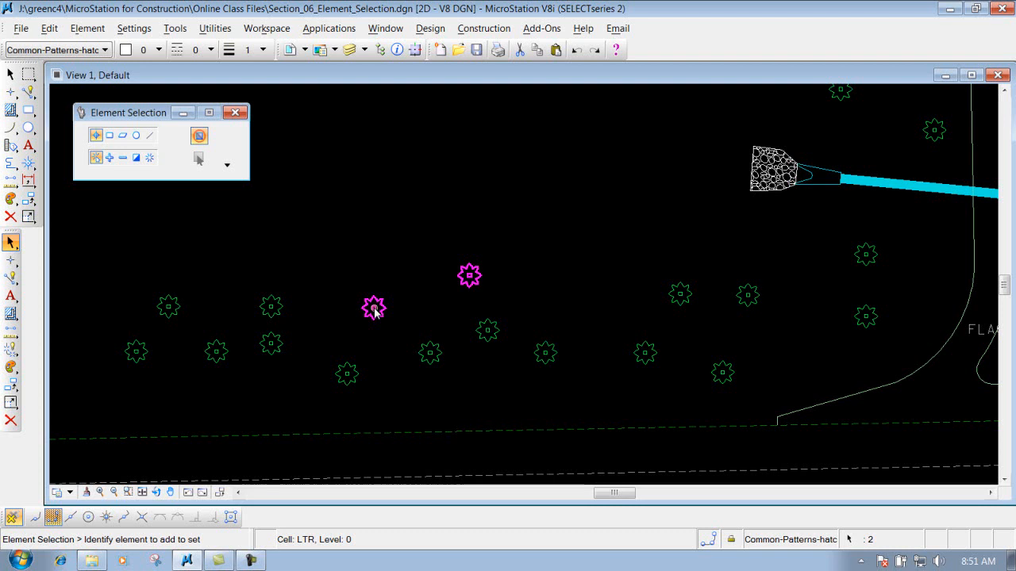
pyautogui.click(355, 376)
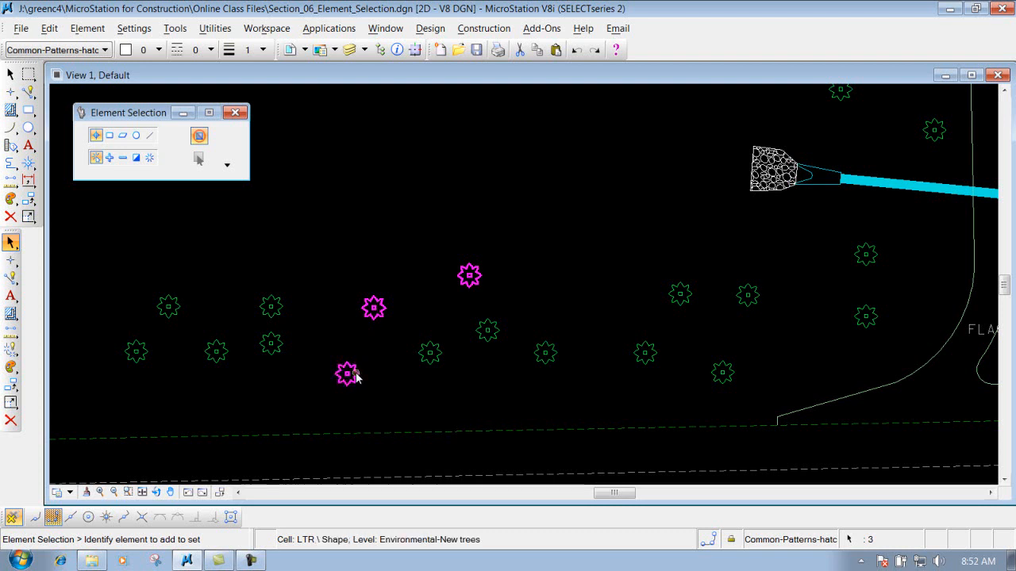
pyautogui.click(434, 353)
pyautogui.click(489, 328)
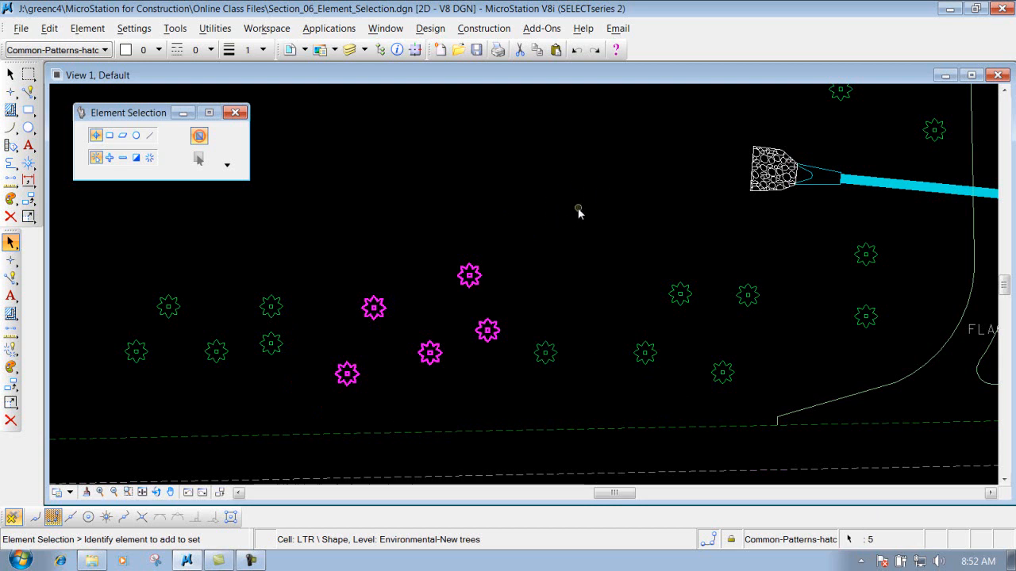
# - Clear the selection and box-select the trees across the left part of the row
pyautogui.click(617, 227)
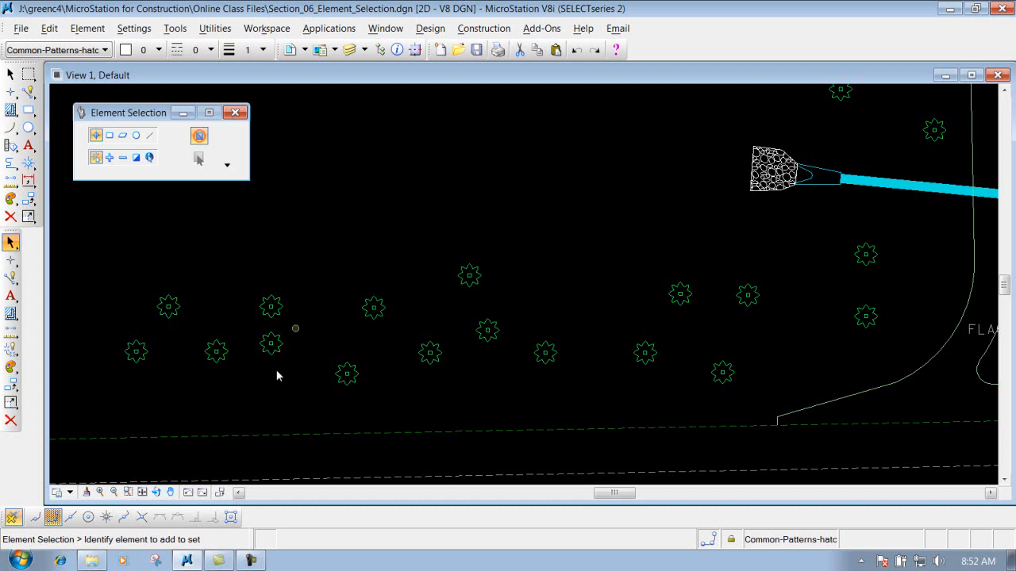
pyautogui.click(96, 136)
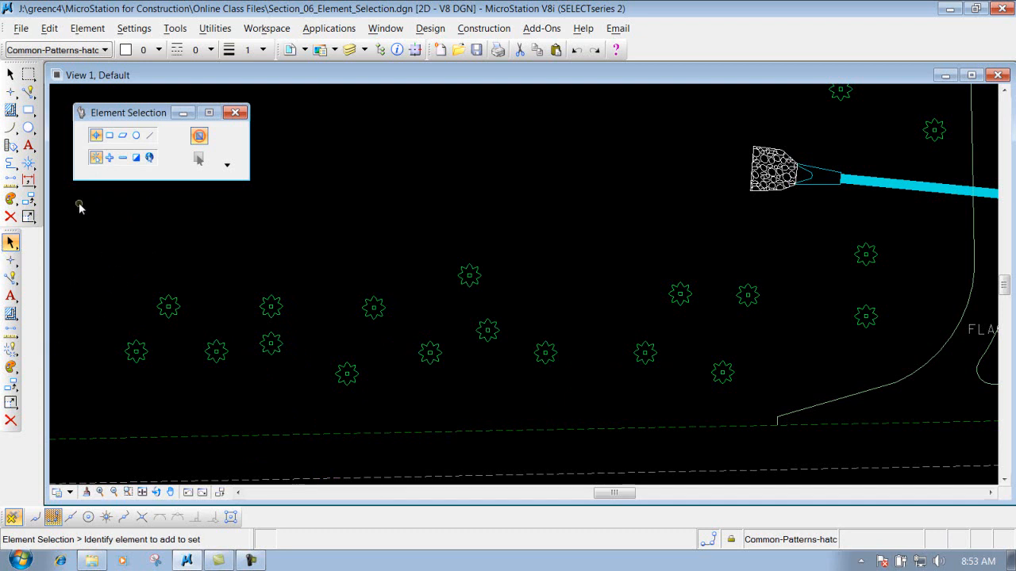
pyautogui.moveTo(79, 205); pyautogui.dragTo(593, 414)
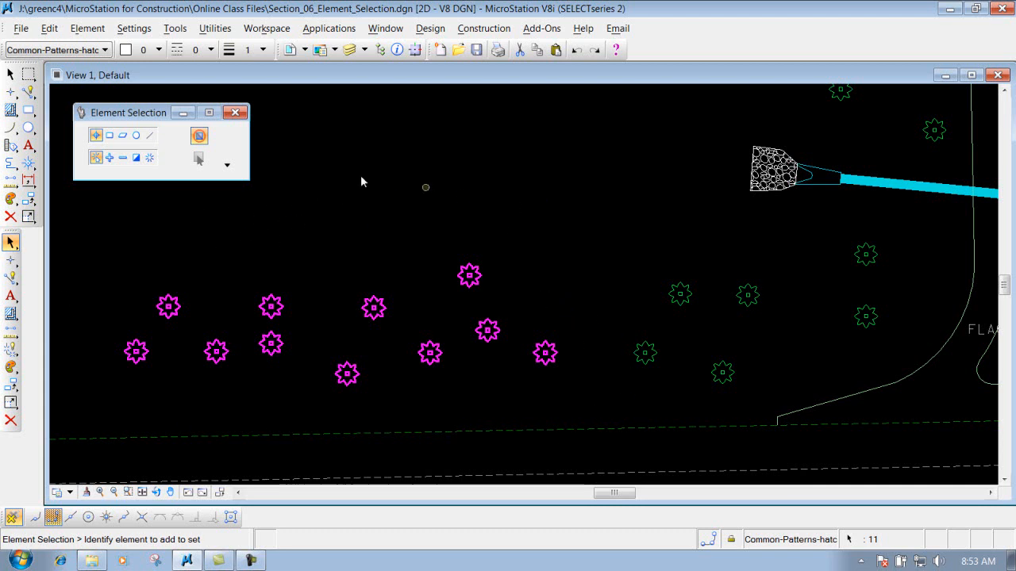
# - Clear the selection and pick a single tree with the Individual method
pyautogui.click(483, 173)
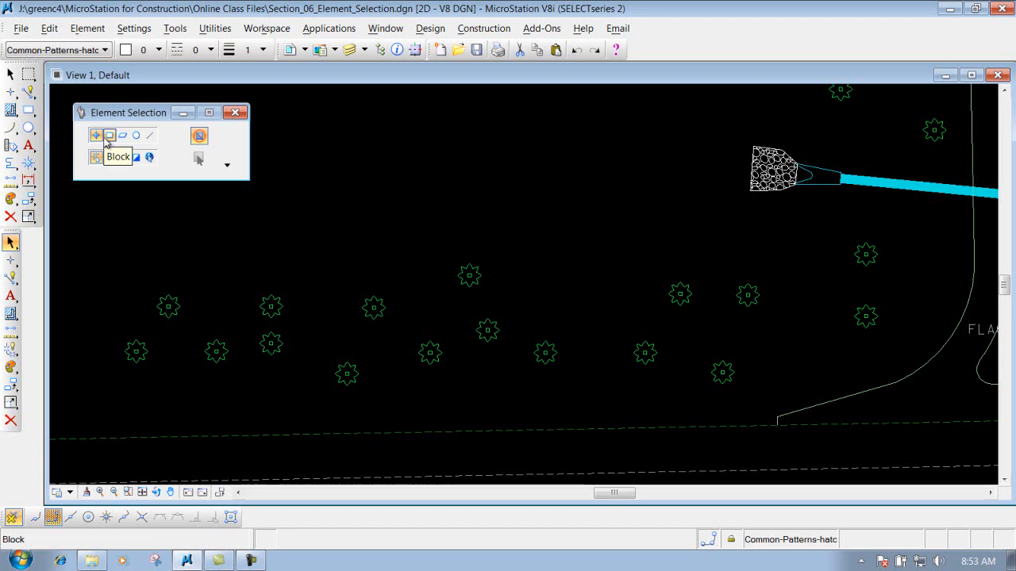
pyautogui.click(109, 158)
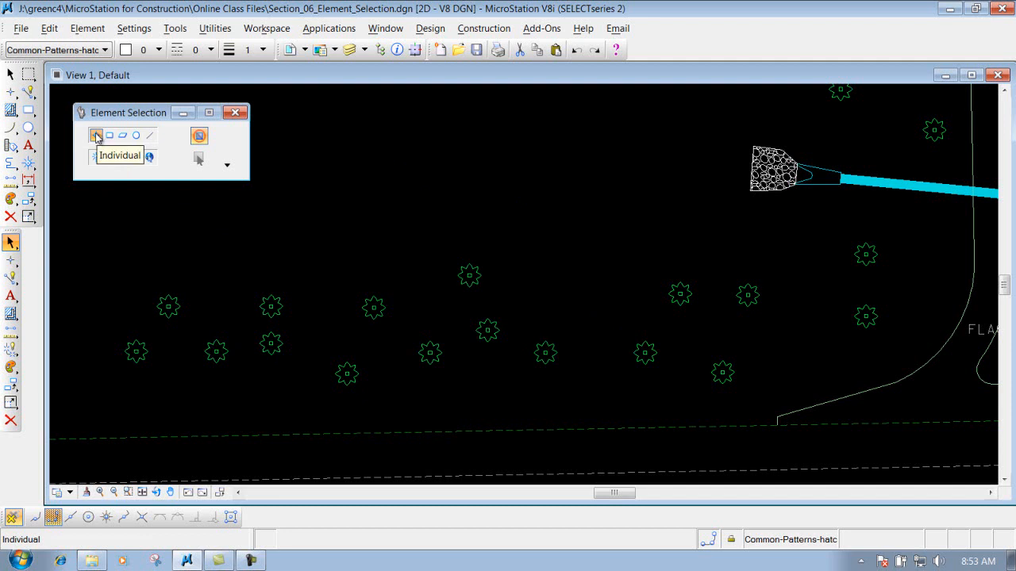
pyautogui.click(96, 136)
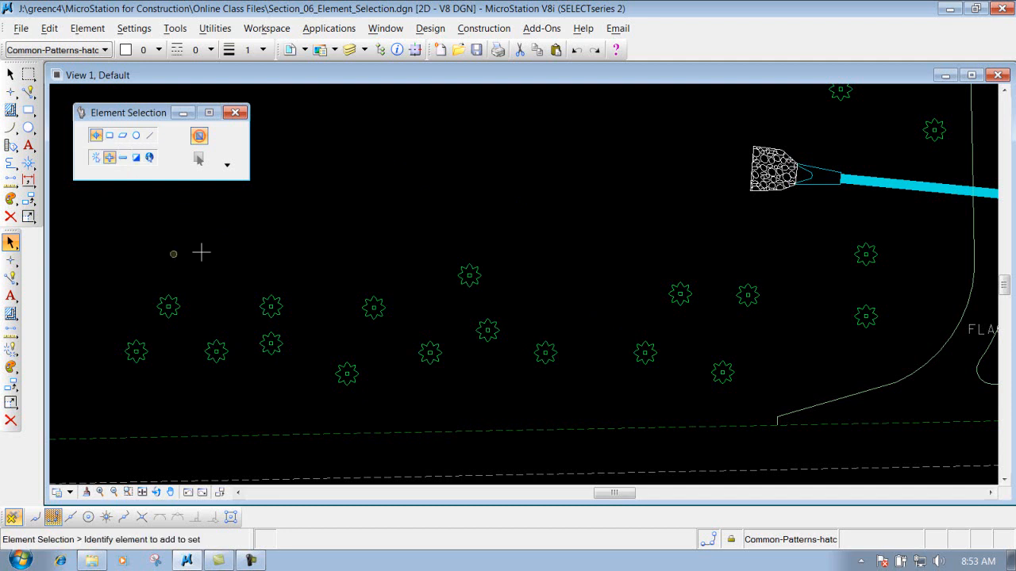
pyautogui.click(268, 300)
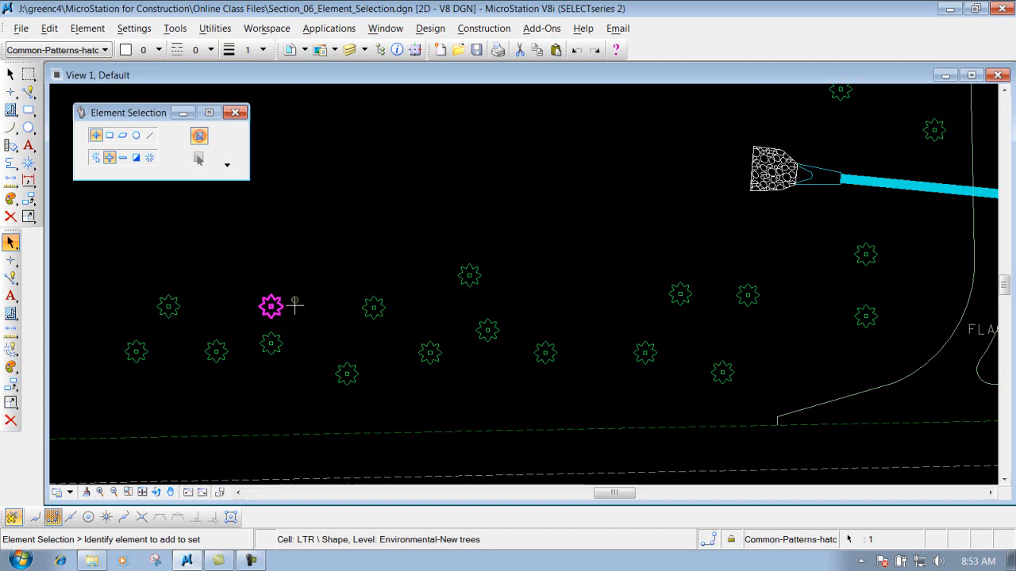
# - Switch to Add mode and add eight more trees to the selection
pyautogui.click(113, 160)
pyautogui.click(351, 367)
pyautogui.click(429, 352)
pyautogui.click(544, 347)
pyautogui.click(469, 275)
pyautogui.click(680, 294)
pyautogui.click(747, 295)
pyautogui.click(722, 372)
pyautogui.click(216, 352)
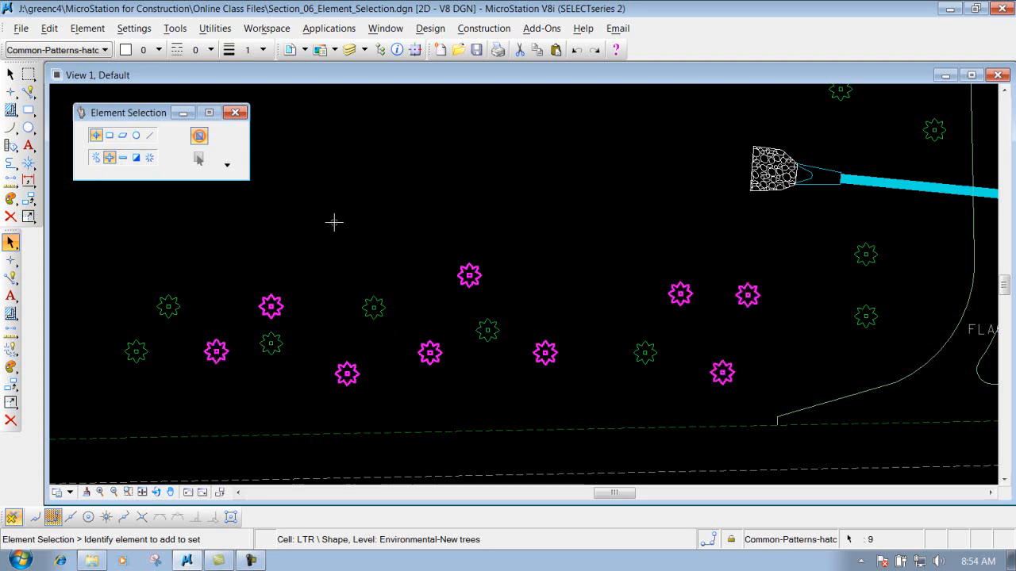
# - Switch to Subtract mode and remove three trees from the selection
pyautogui.click(123, 162)
pyautogui.click(123, 158)
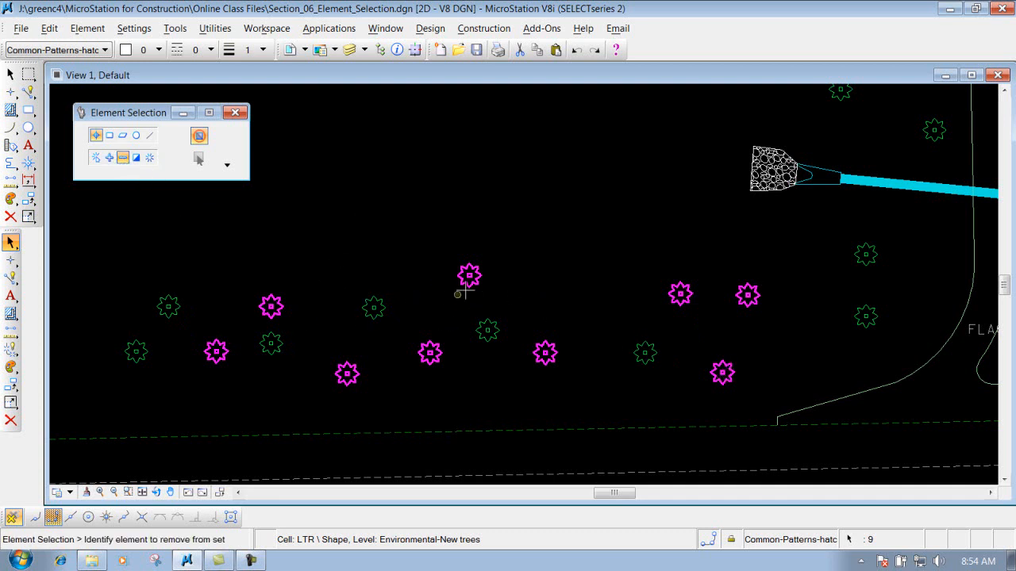
pyautogui.click(465, 265)
pyautogui.click(347, 371)
pyautogui.click(720, 371)
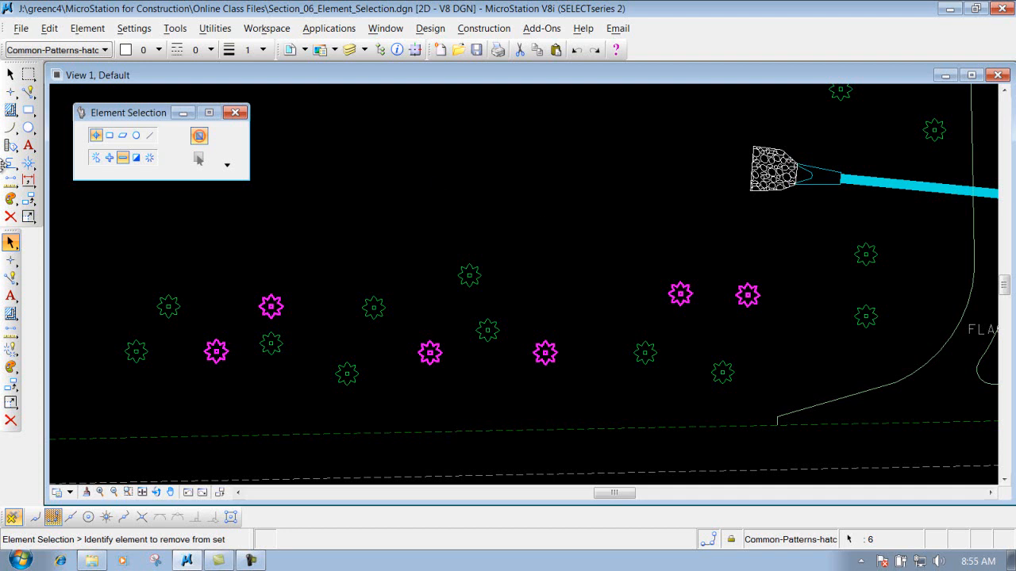
# - Clear the selection and, in Add mode, select five trees one by one
pyautogui.click(97, 159)
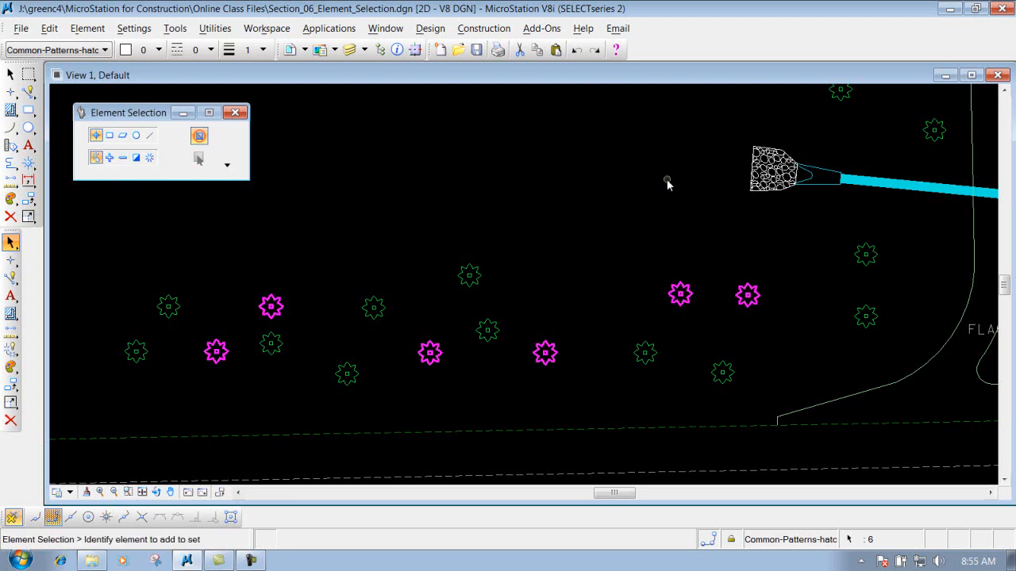
pyautogui.click(543, 177)
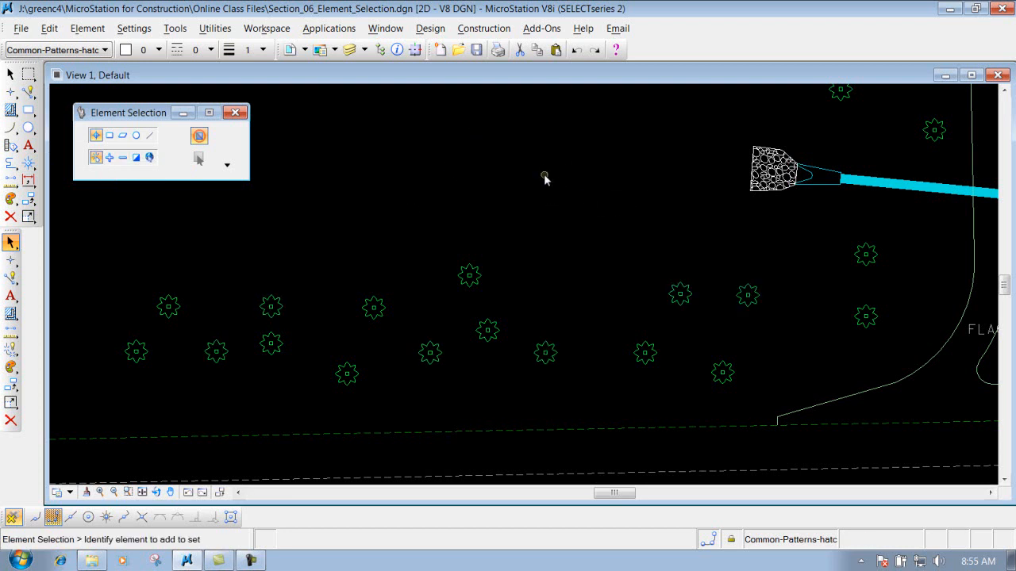
pyautogui.click(110, 159)
pyautogui.click(216, 350)
pyautogui.click(374, 307)
pyautogui.click(469, 275)
pyautogui.click(484, 324)
pyautogui.click(546, 348)
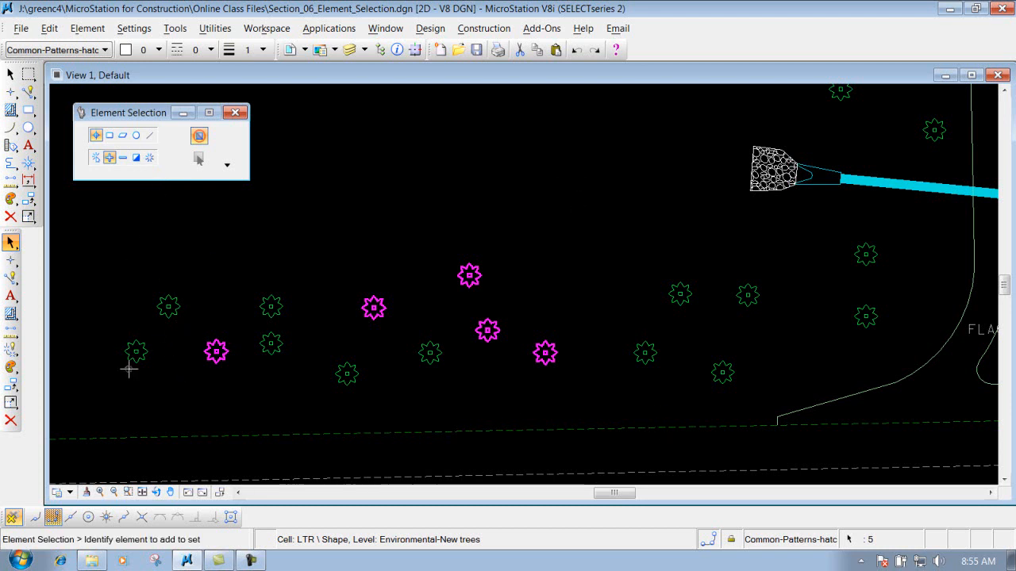
# - Clear the selection and, with the Block method in Add mode, box-select the cluster of trees north of the road
pyautogui.click(150, 159)
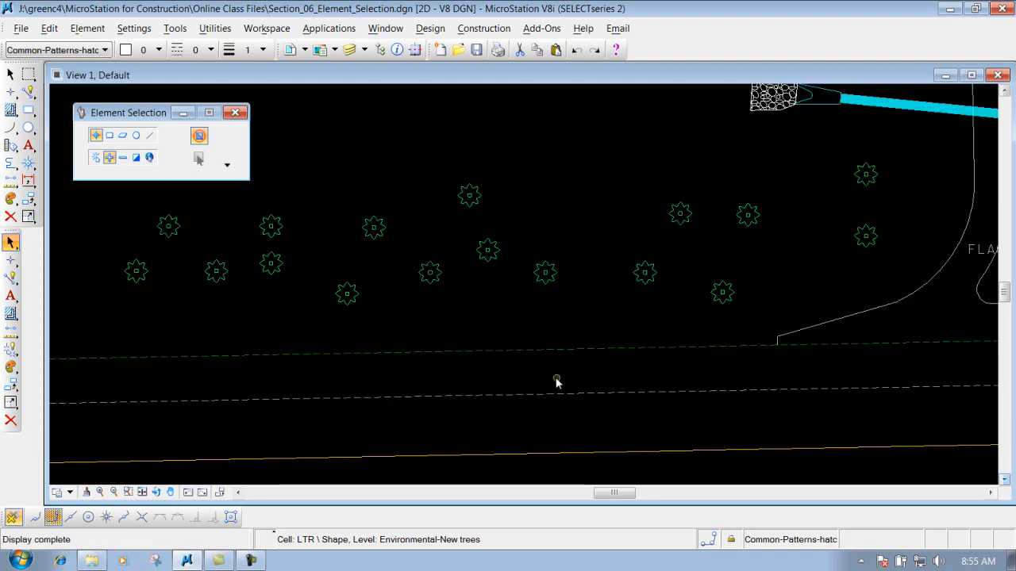
pyautogui.scroll(-2, 557, 379)
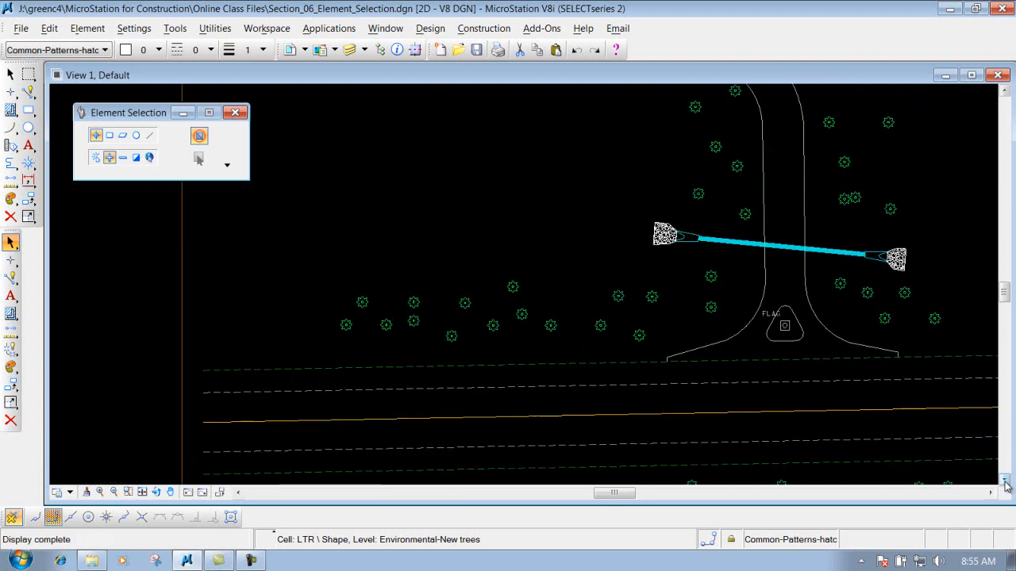
pyautogui.click(1004, 480)
pyautogui.click(1004, 481)
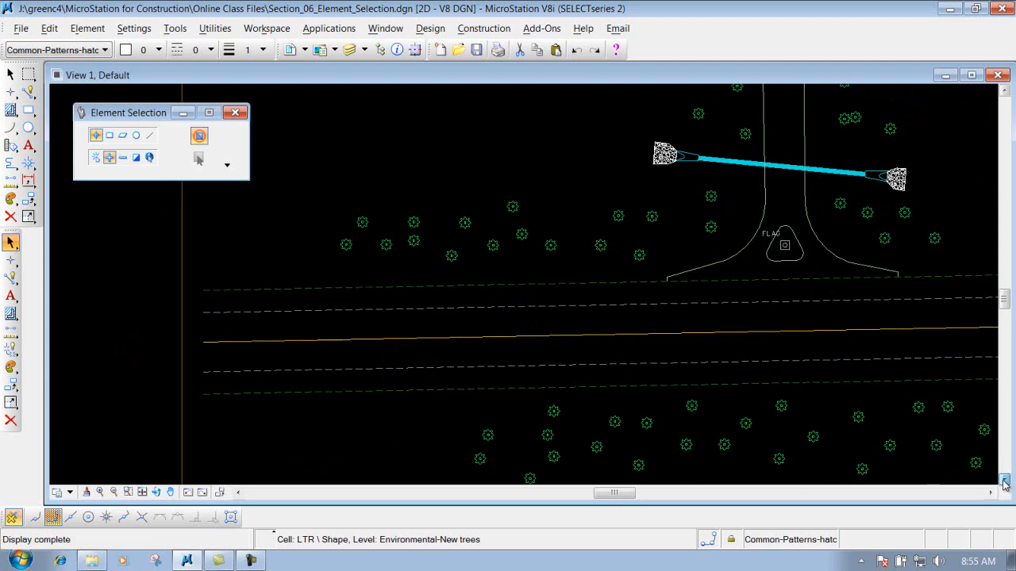
pyautogui.click(110, 136)
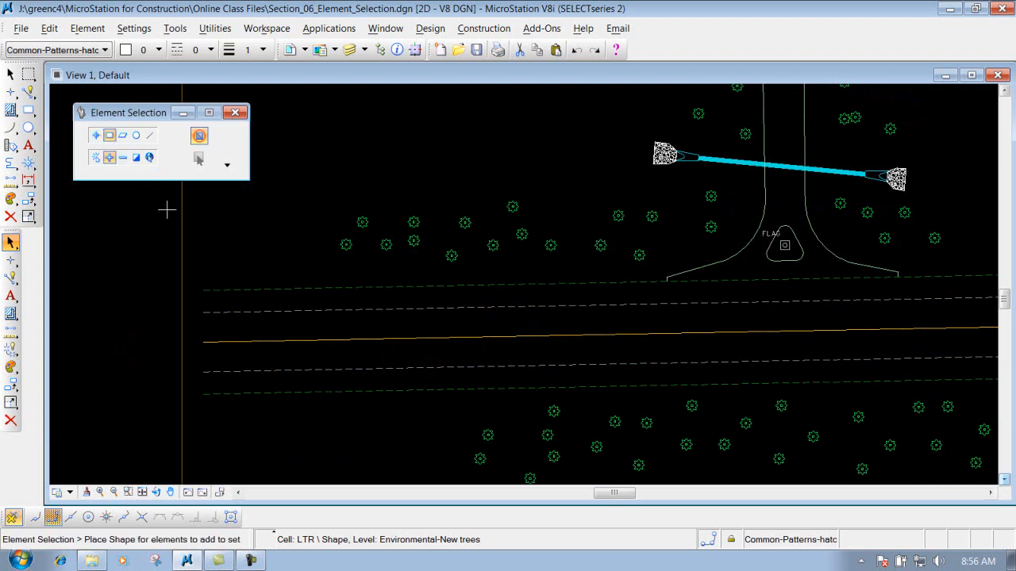
pyautogui.click(109, 157)
pyautogui.moveTo(281, 168); pyautogui.dragTo(578, 321)
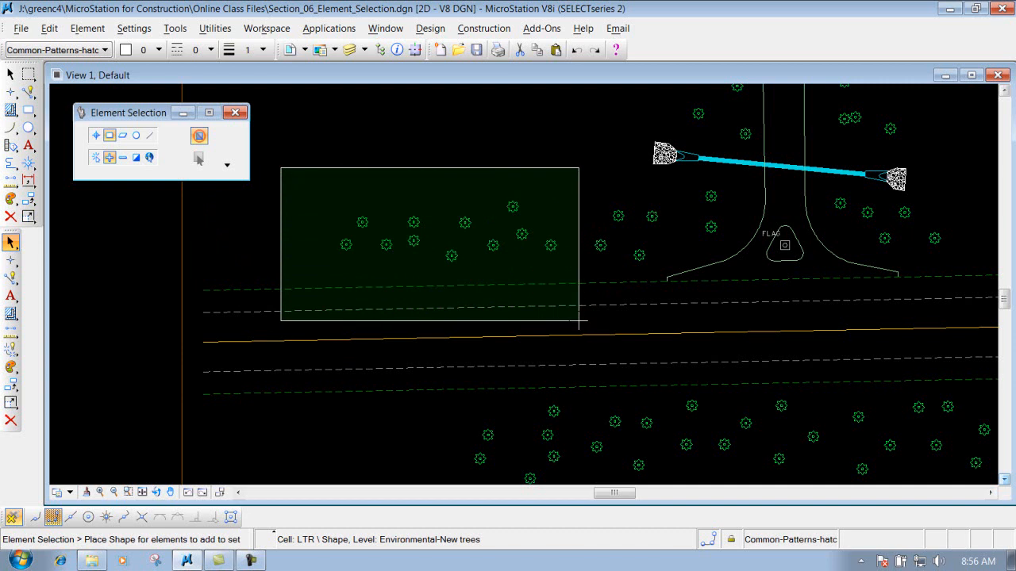
pyautogui.moveTo(578, 320)
pyautogui.mouseDown()
pyautogui.moveTo(569, 321)
pyautogui.moveTo(583, 328)
pyautogui.moveTo(584, 317)
pyautogui.mouseUp()
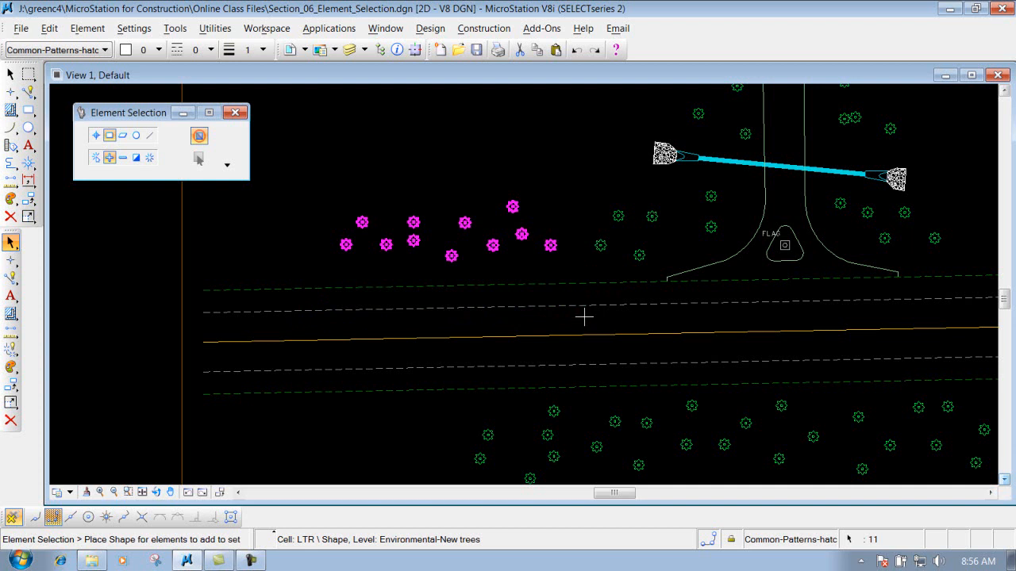
# - Clear the selection and draw a block from right to left so trees and crossing road lines are selected
pyautogui.click(150, 159)
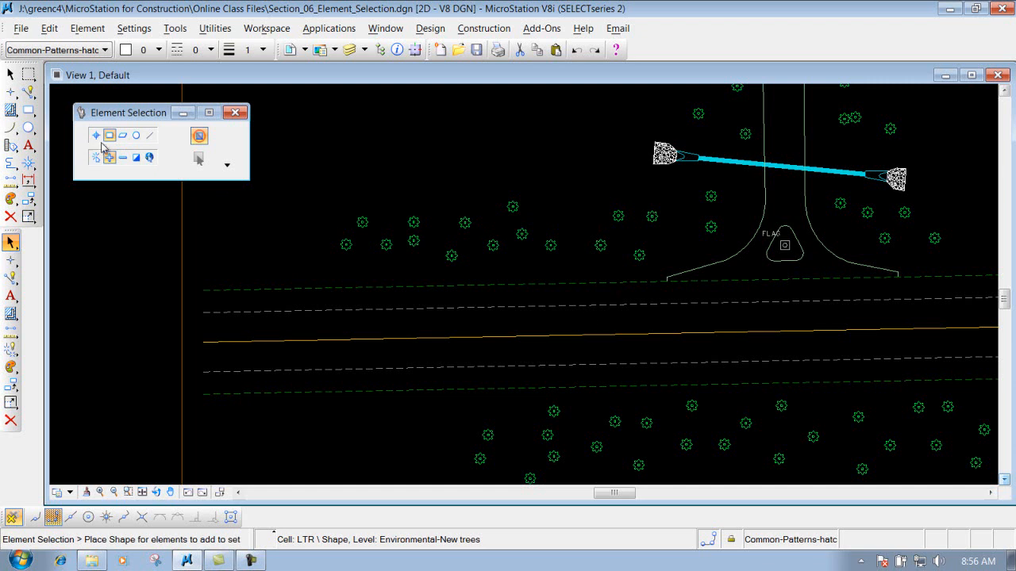
pyautogui.moveTo(278, 163); pyautogui.dragTo(584, 328)
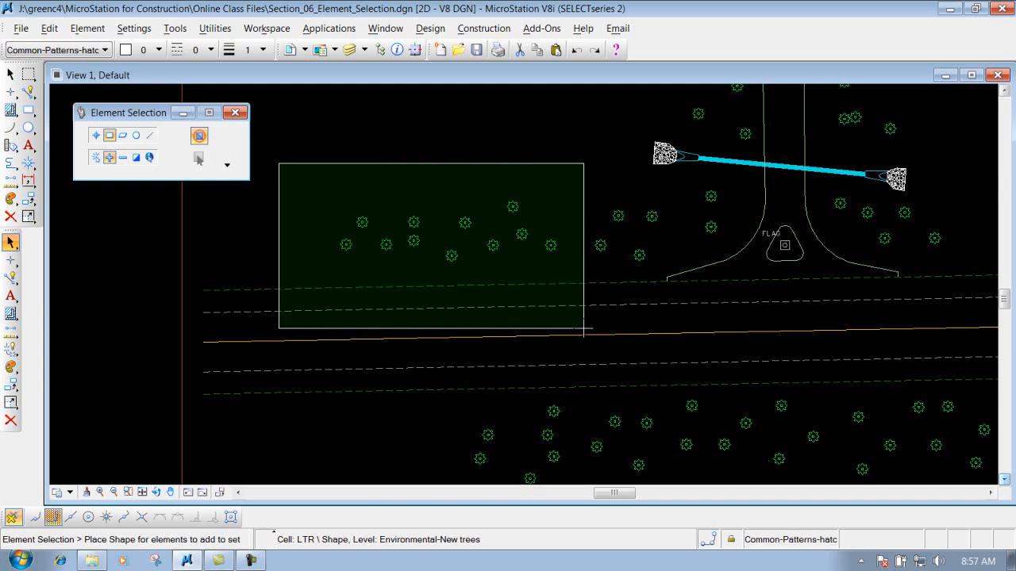
pyautogui.moveTo(584, 328); pyautogui.dragTo(582, 327)
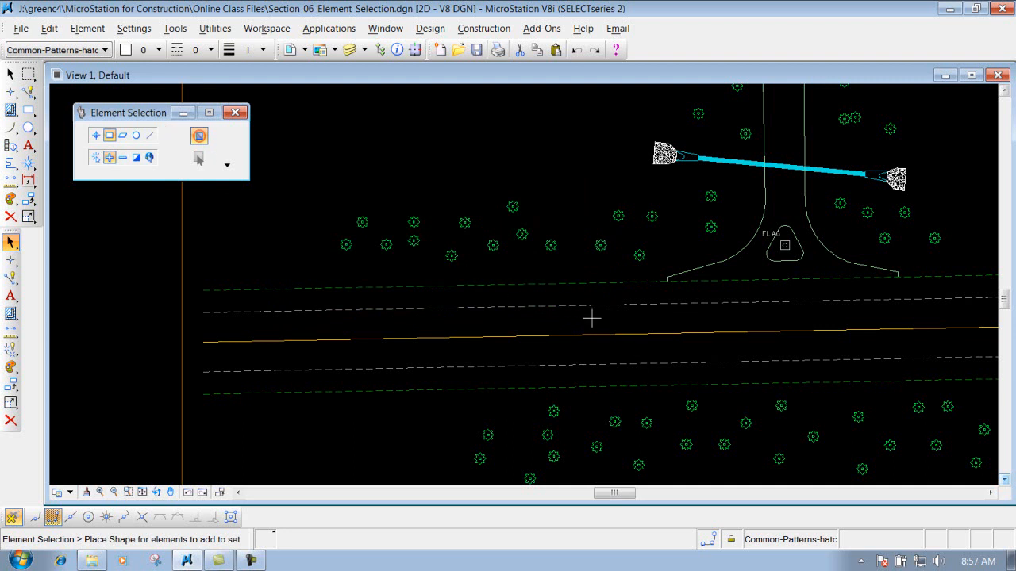
pyautogui.moveTo(589, 319); pyautogui.dragTo(267, 165)
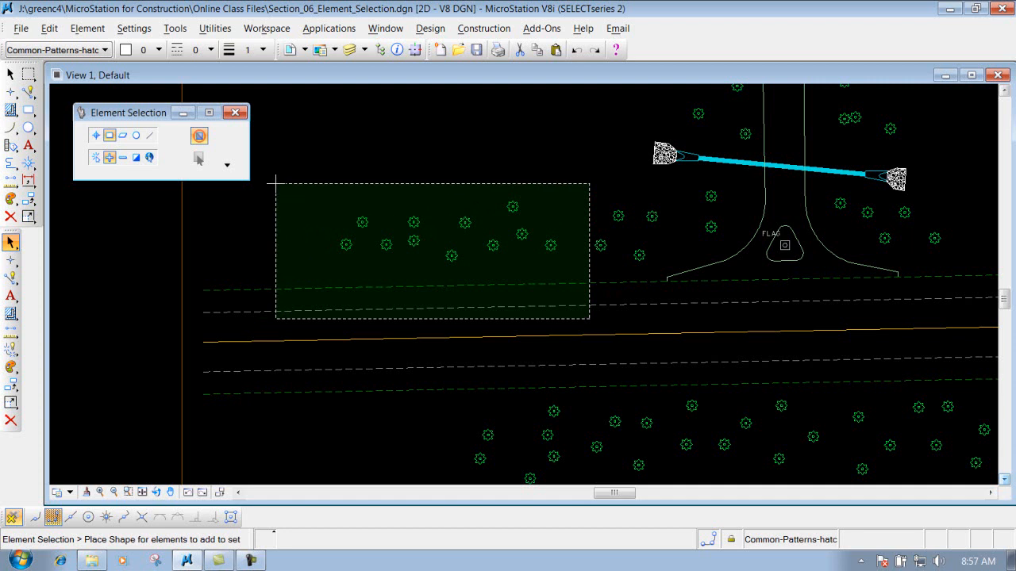
pyautogui.click(276, 183)
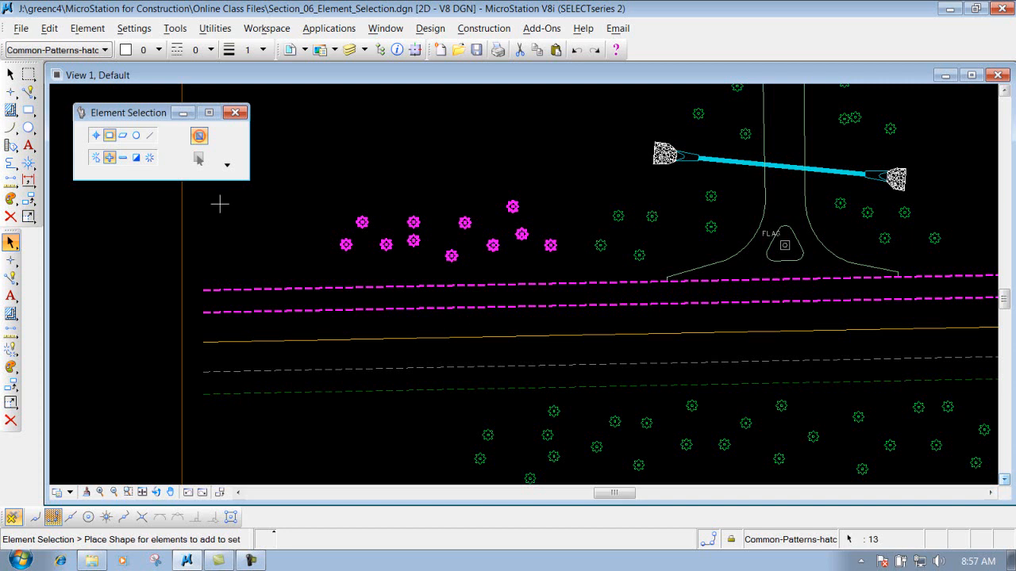
# - Clear the selection and redraw the block, toggling with Shift so only the enclosed trees are selected
pyautogui.click(150, 158)
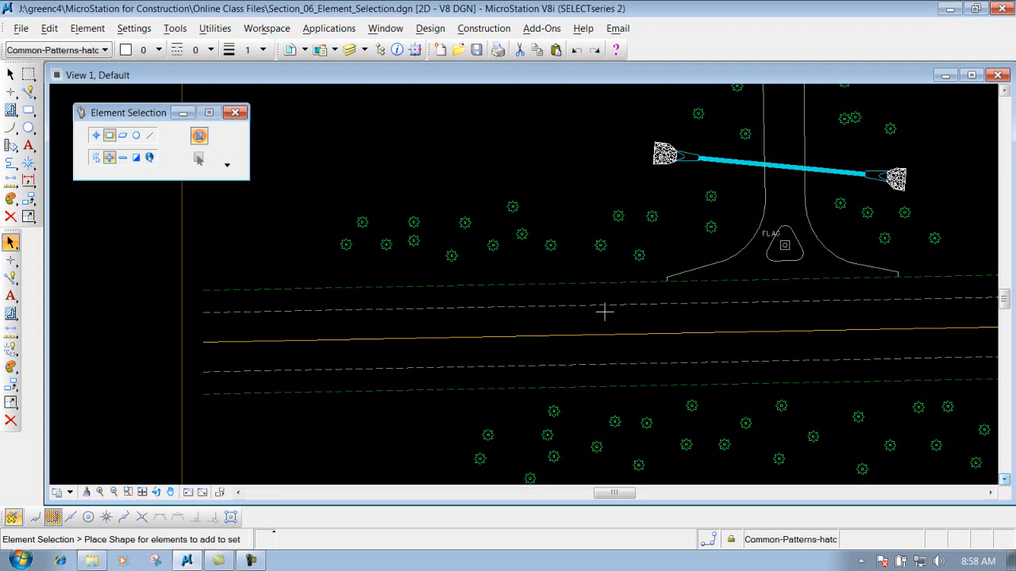
pyautogui.moveTo(599, 317)
pyautogui.mouseDown()
pyautogui.moveTo(495, 245)
pyautogui.moveTo(294, 163)
pyautogui.moveTo(268, 169)
pyautogui.moveTo(282, 182)
pyautogui.mouseUp()
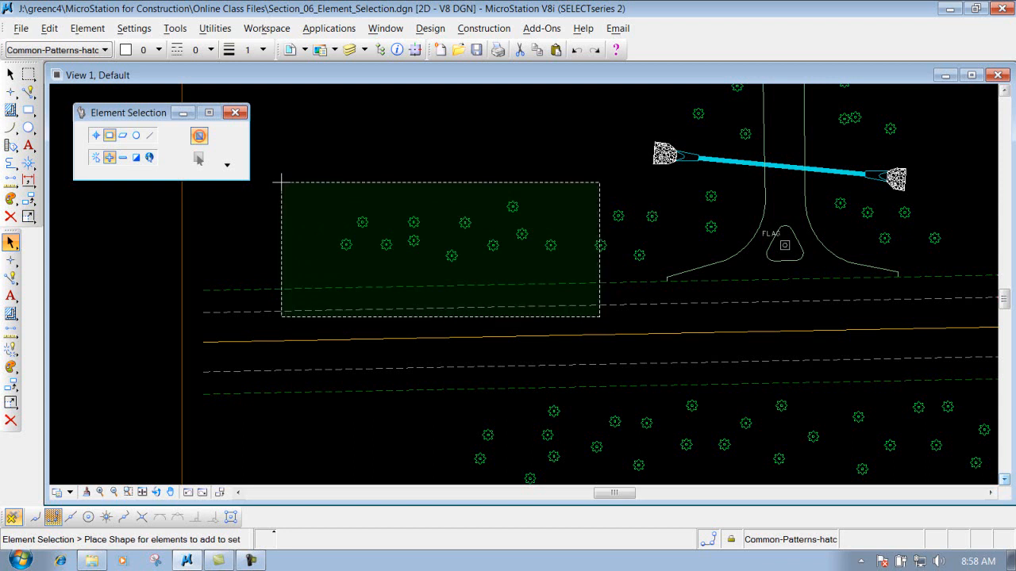
pyautogui.moveTo(281, 182)
pyautogui.mouseDown()
pyautogui.moveTo(397, 220)
pyautogui.moveTo(280, 173)
pyautogui.mouseUp()
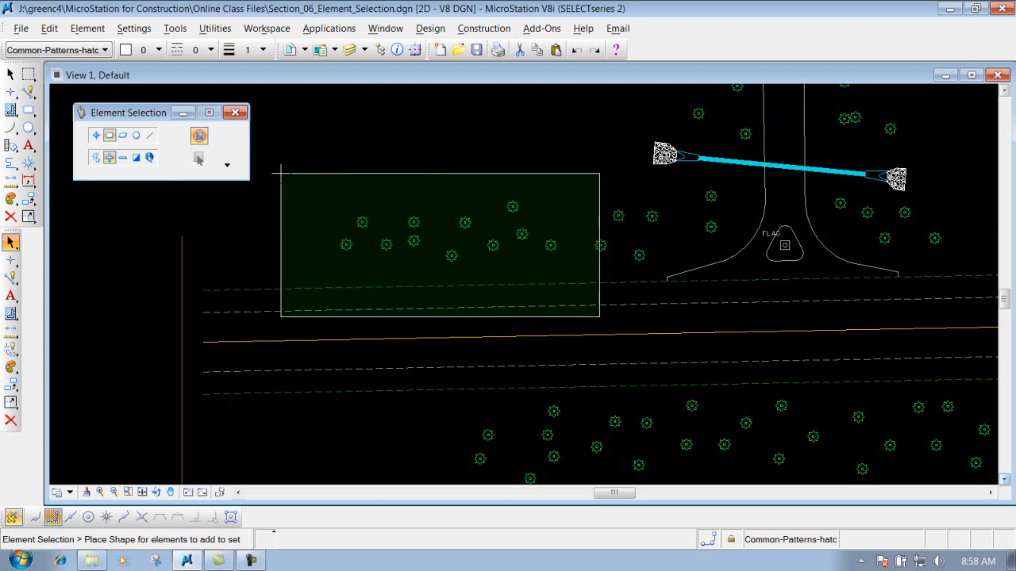
pyautogui.press('shift')
pyautogui.moveTo(281, 173); pyautogui.dragTo(296, 182)
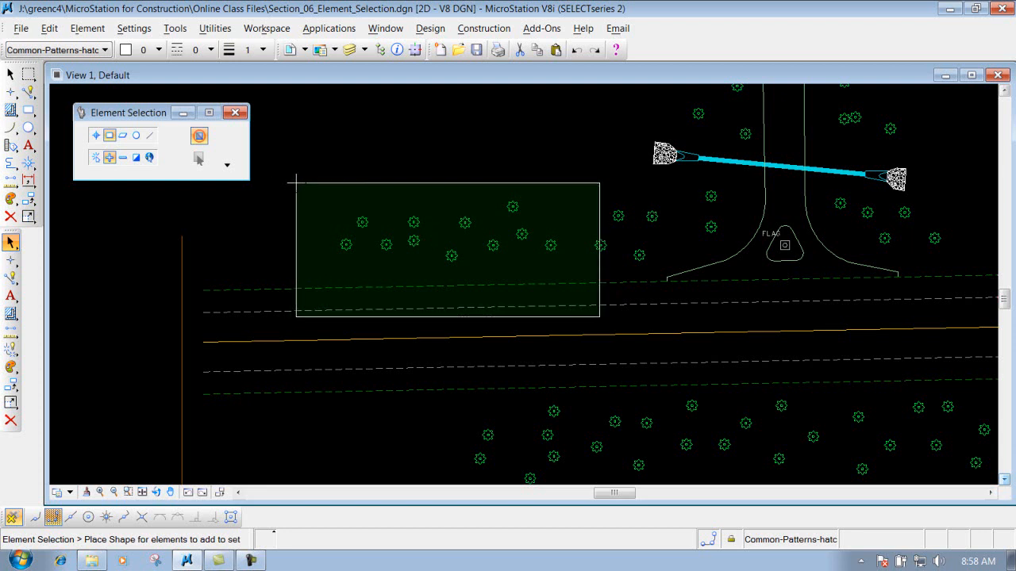
pyautogui.click(296, 183)
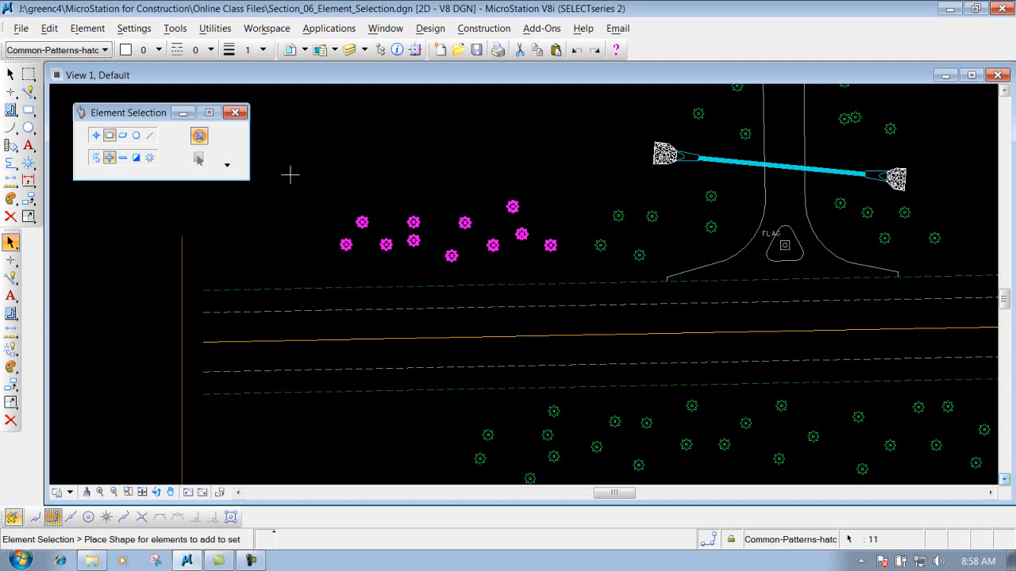
# - Clear the selection and, with the Shape method, draw a polygon around the culvert pipe to select it
pyautogui.click(151, 158)
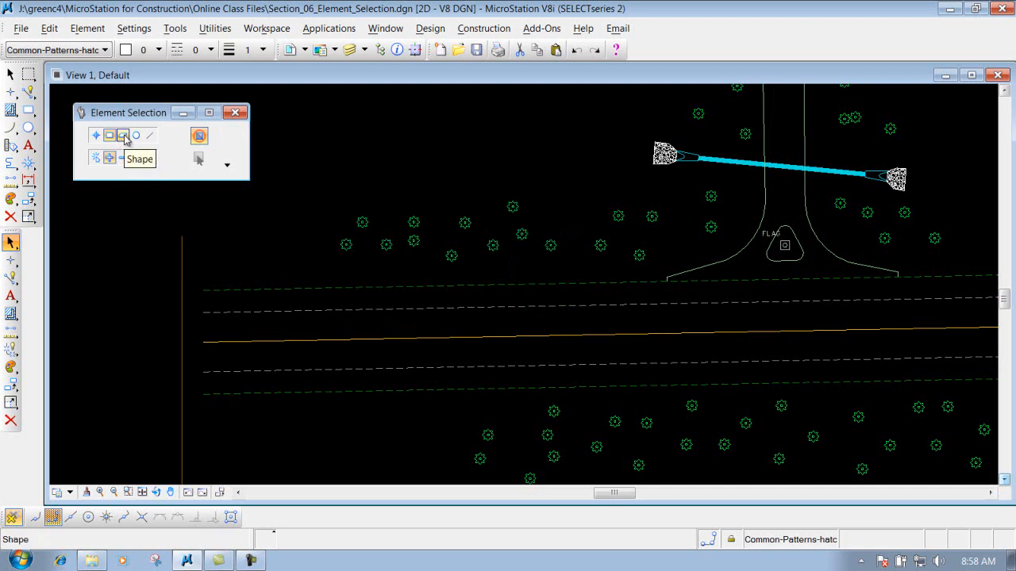
pyautogui.click(990, 493)
pyautogui.click(991, 493)
pyautogui.click(990, 493)
pyautogui.click(125, 135)
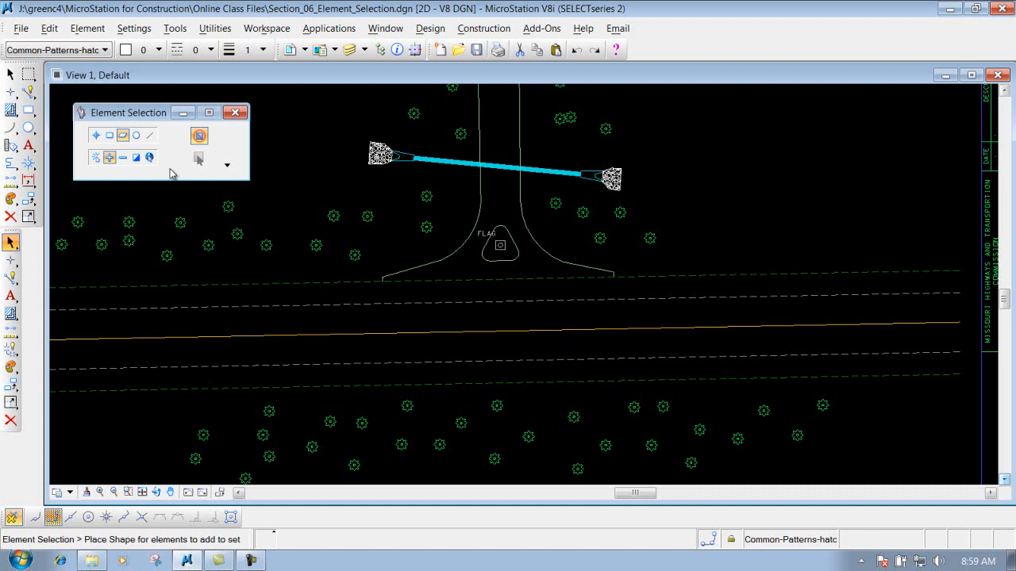
pyautogui.click(109, 158)
pyautogui.click(363, 135)
pyautogui.click(345, 175)
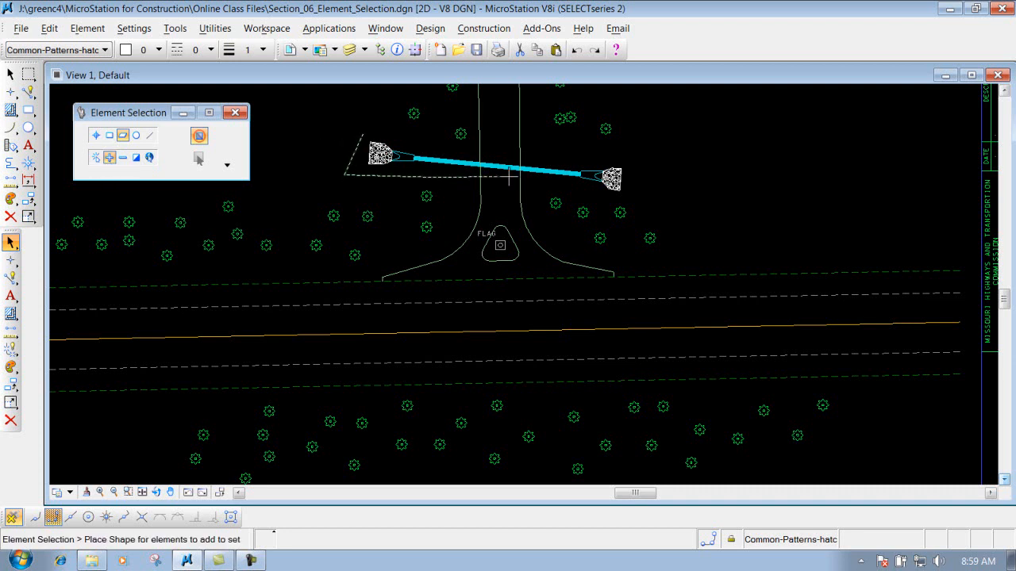
pyautogui.click(643, 199)
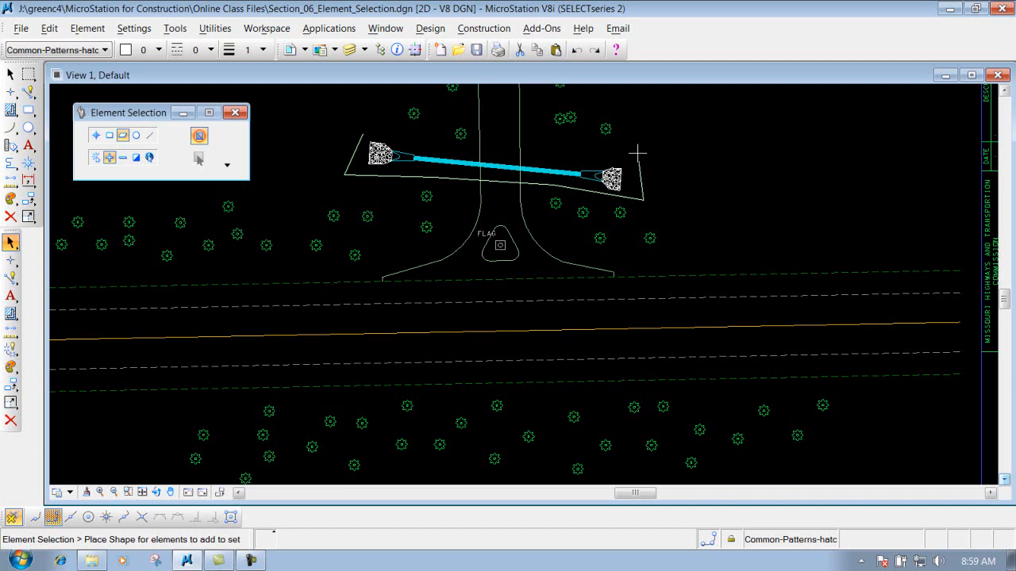
pyautogui.click(650, 152)
pyautogui.click(434, 146)
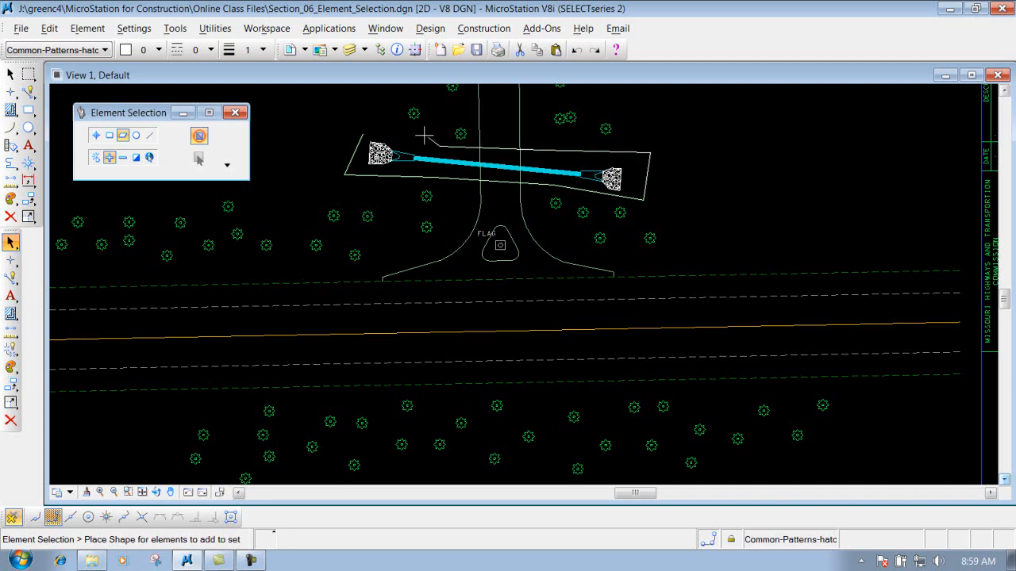
pyautogui.click(384, 126)
pyautogui.click(364, 130)
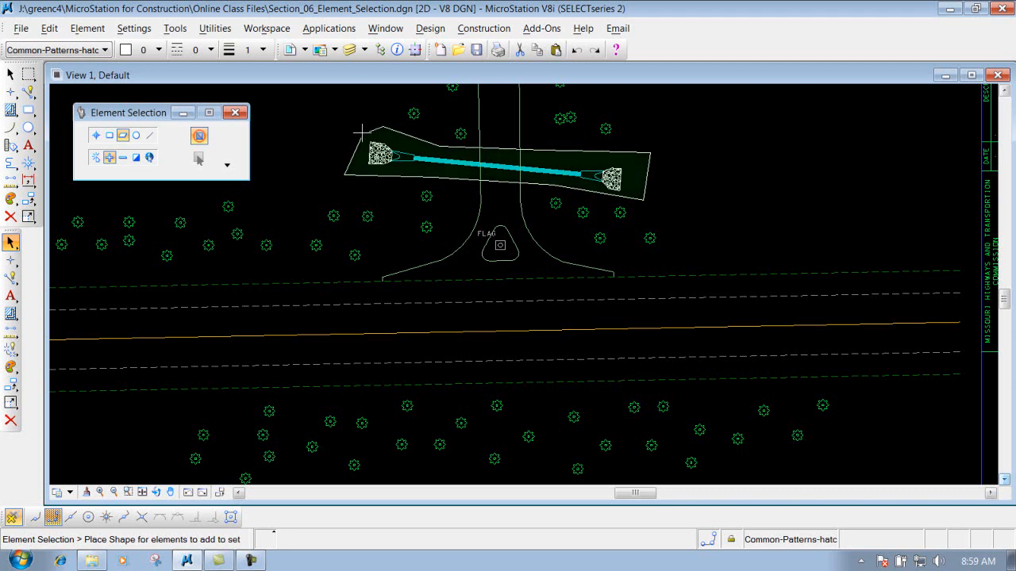
pyautogui.click(362, 130)
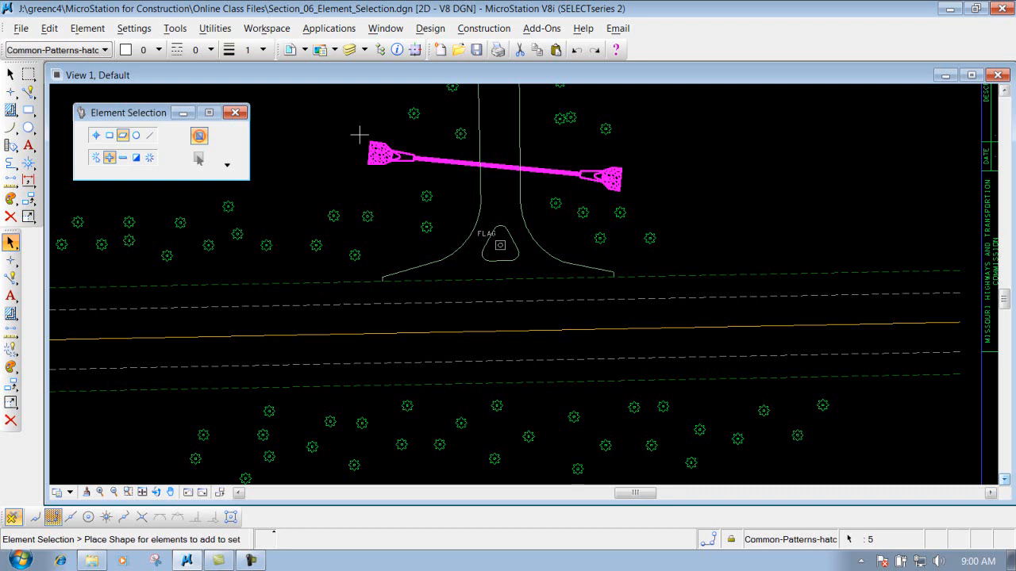
# - Clear the selection and draw a selection circle over the left tree cluster with the Circle method
pyautogui.click(149, 159)
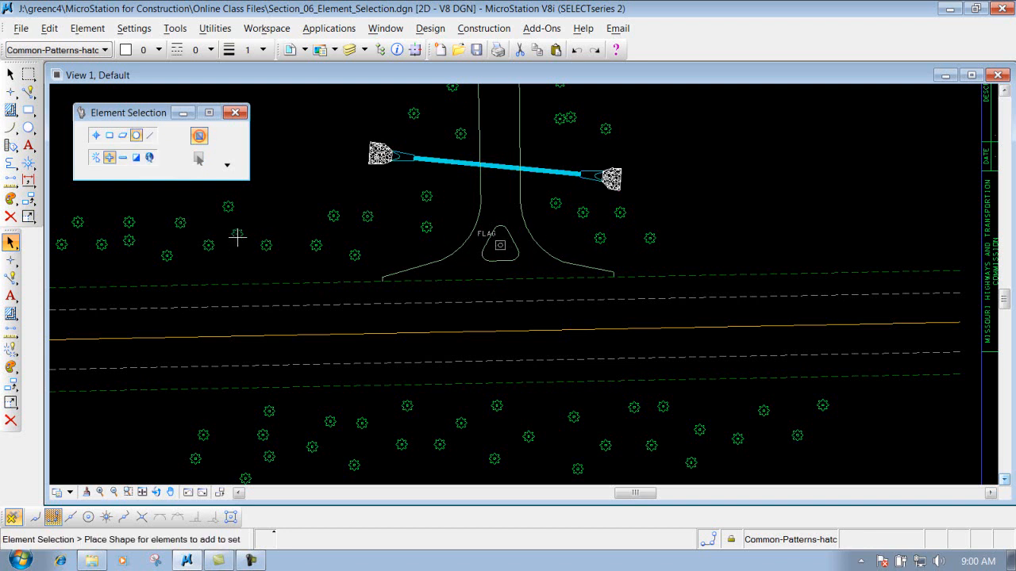
pyautogui.click(184, 237)
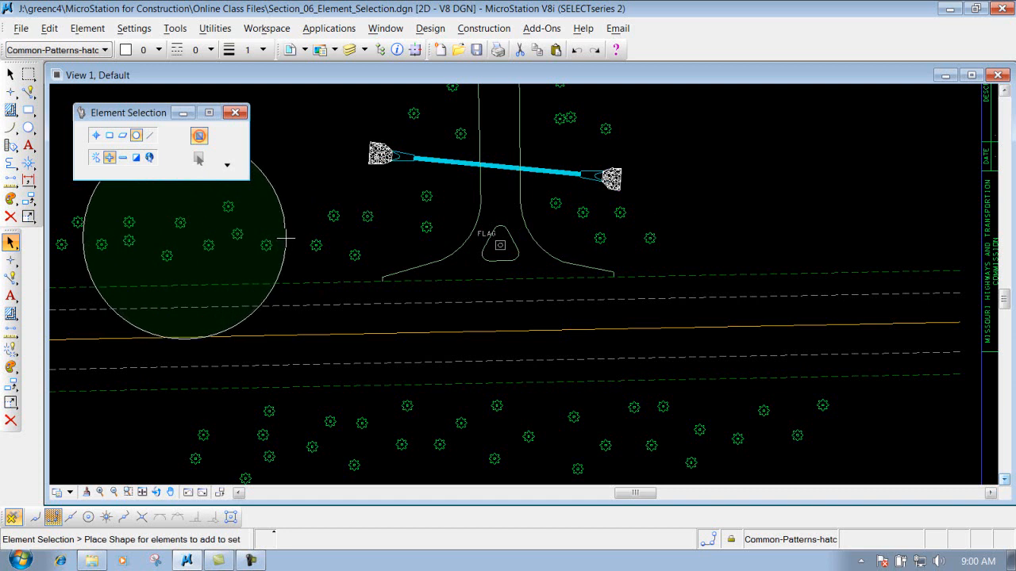
pyautogui.click(287, 237)
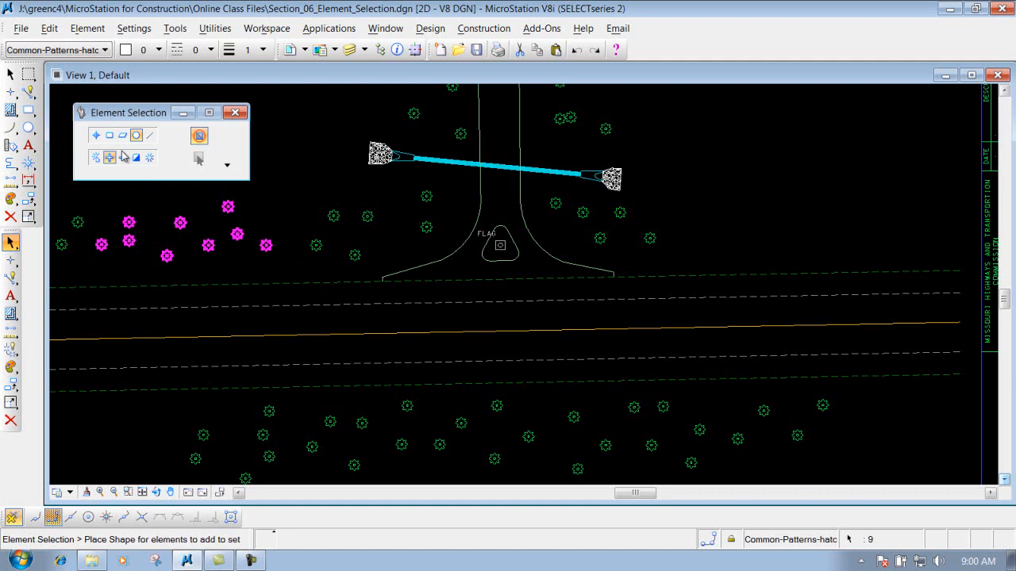
# - Clear the selection and, with the Line method, draw a line across the road to select the lines it crosses
pyautogui.click(149, 157)
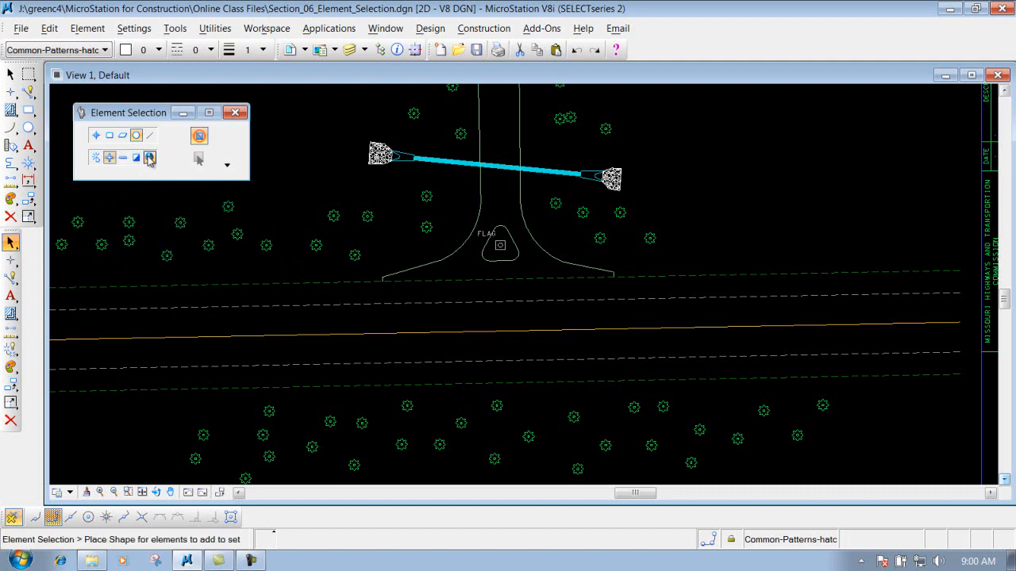
pyautogui.scroll(-3, 182, 329)
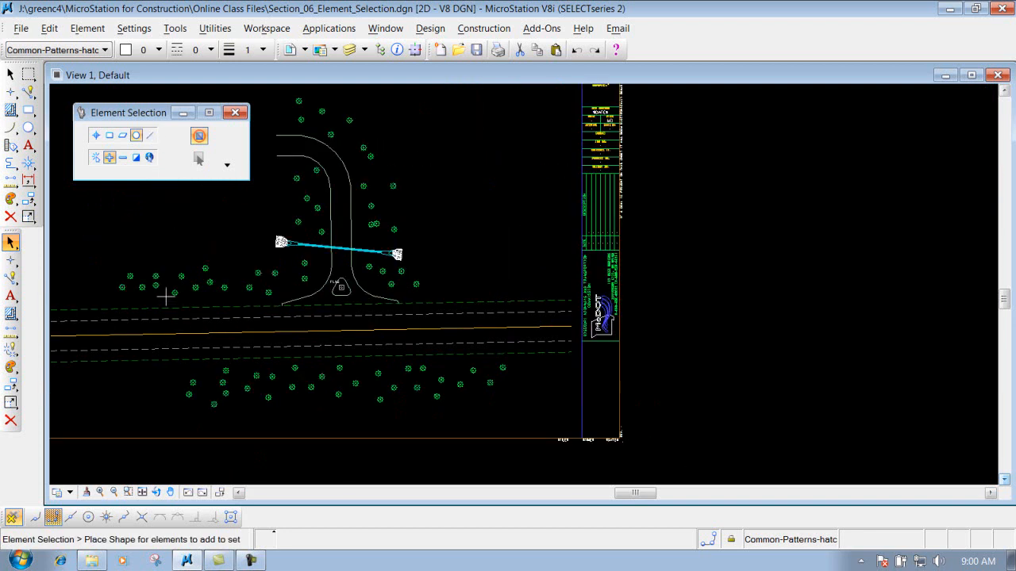
pyautogui.click(150, 137)
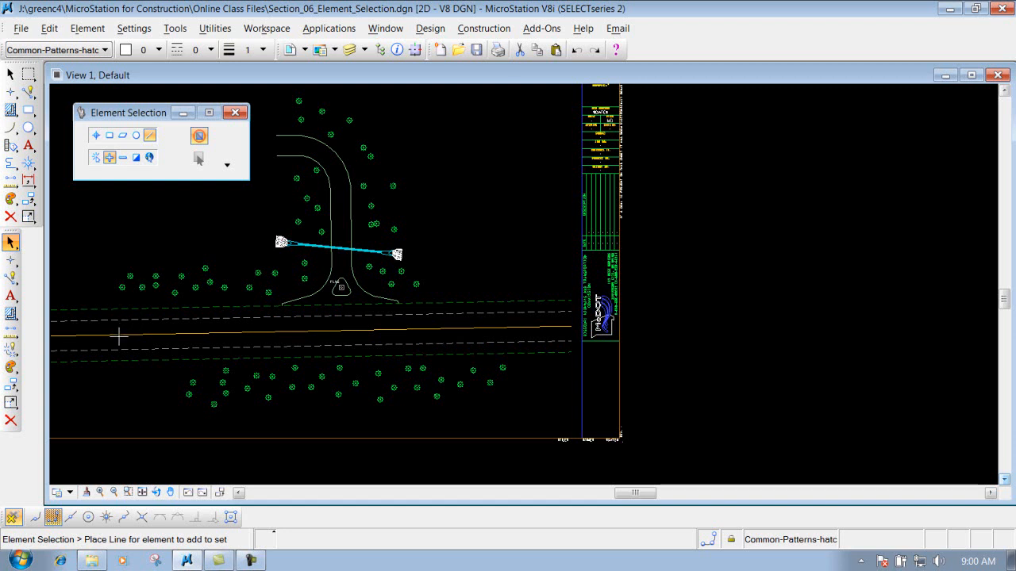
pyautogui.click(91, 276)
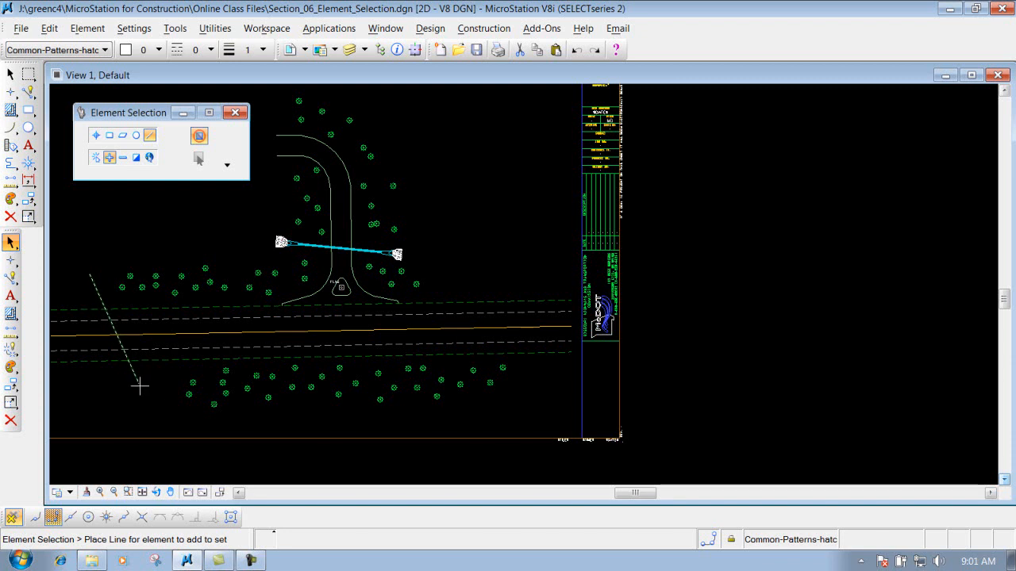
pyautogui.click(141, 387)
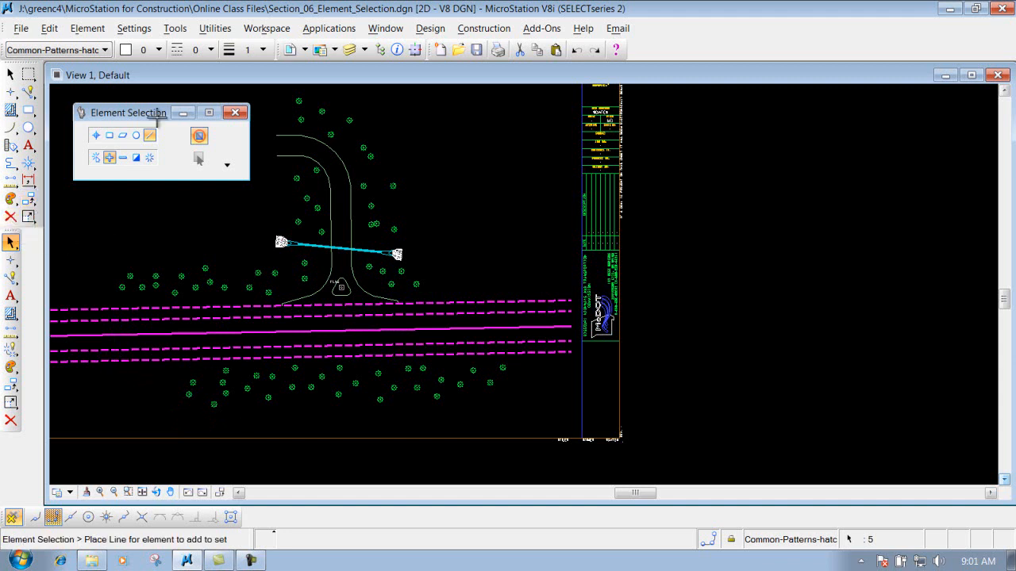
# - Clear the selection and disable the selection handles
pyautogui.click(150, 159)
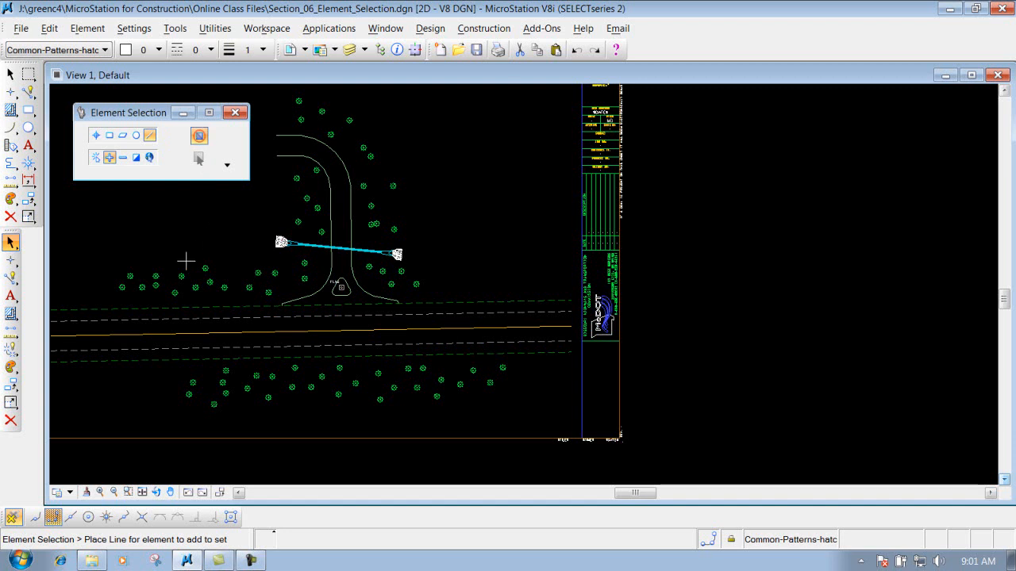
pyautogui.click(198, 136)
# - Select a single tree left of the road with the Individual method
pyautogui.scroll(2, 205, 272)
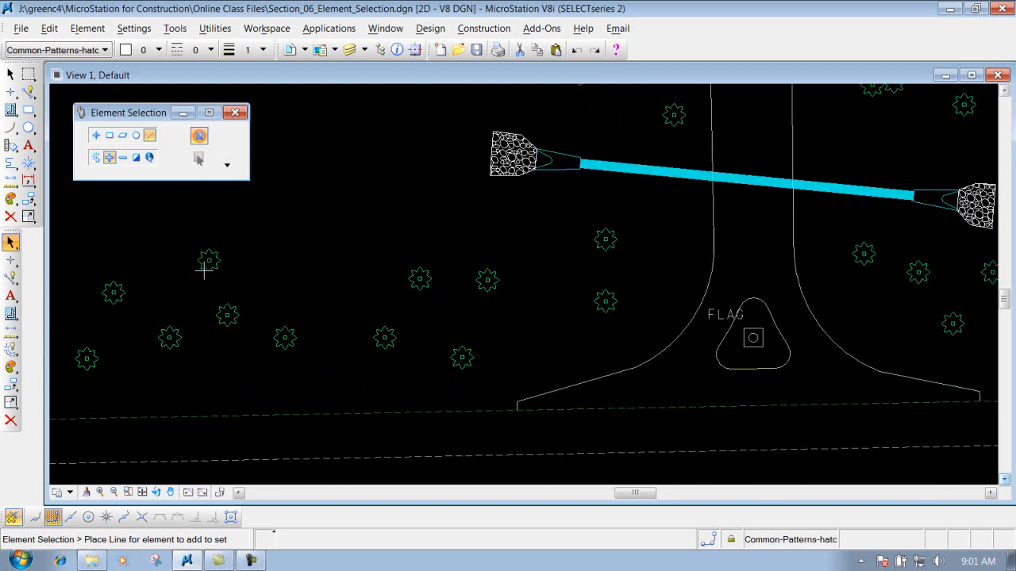
pyautogui.scroll(1, 206, 258)
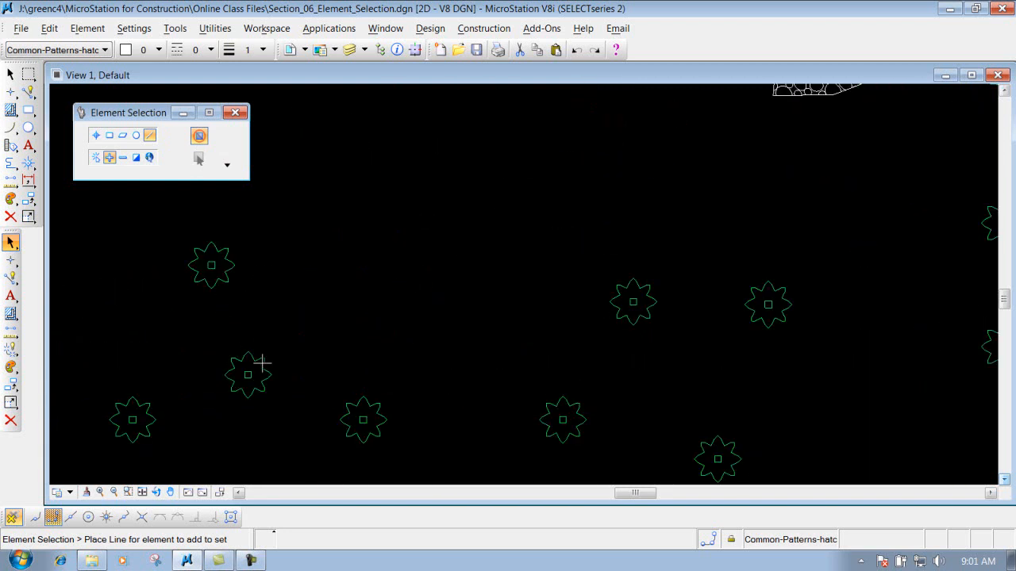
pyautogui.scroll(-1, 262, 363)
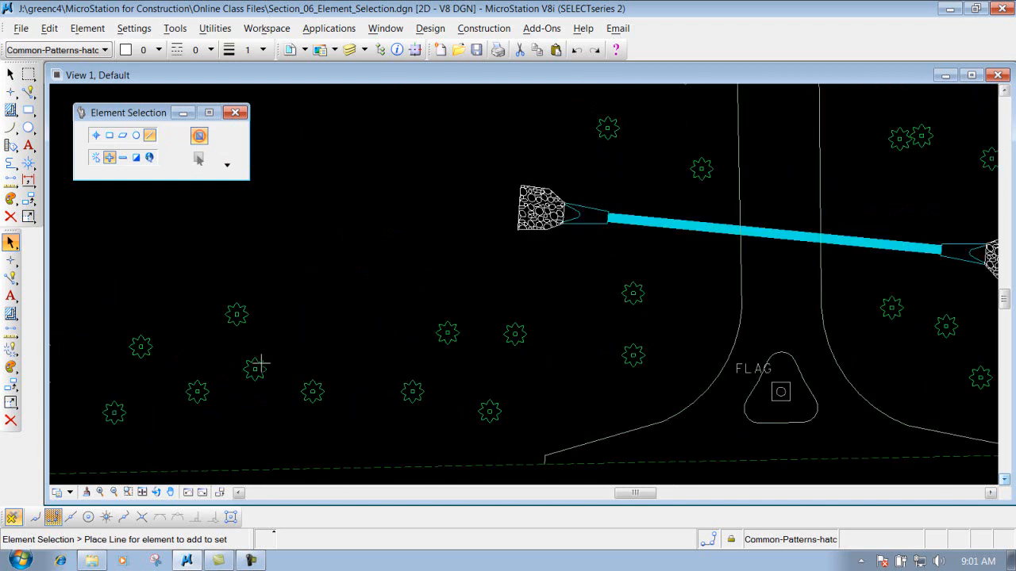
pyautogui.click(96, 135)
pyautogui.click(237, 312)
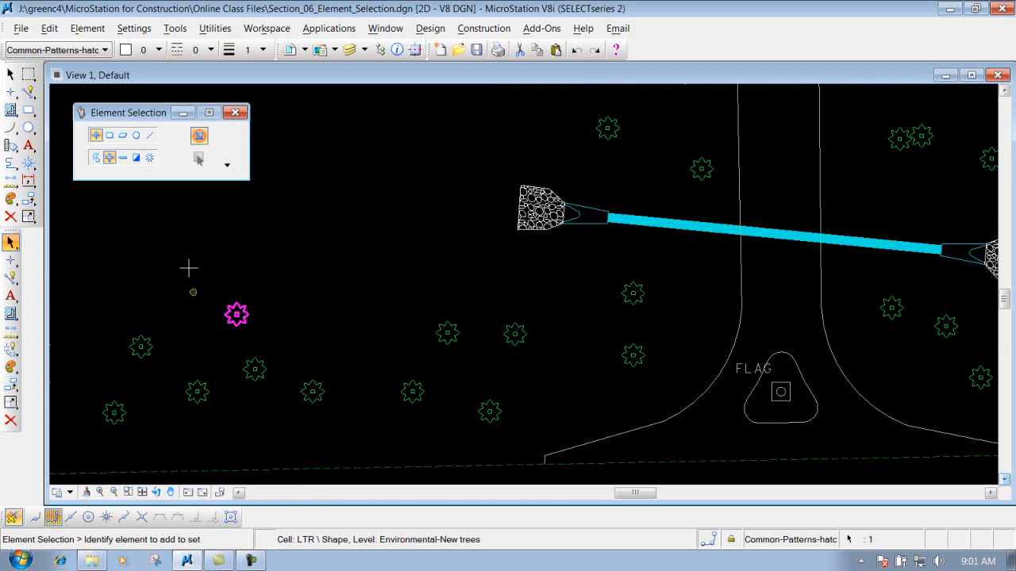
# - With selection handles enabled, try enlarging the selected tree by dragging its handles, undoing each resize
pyautogui.click(199, 137)
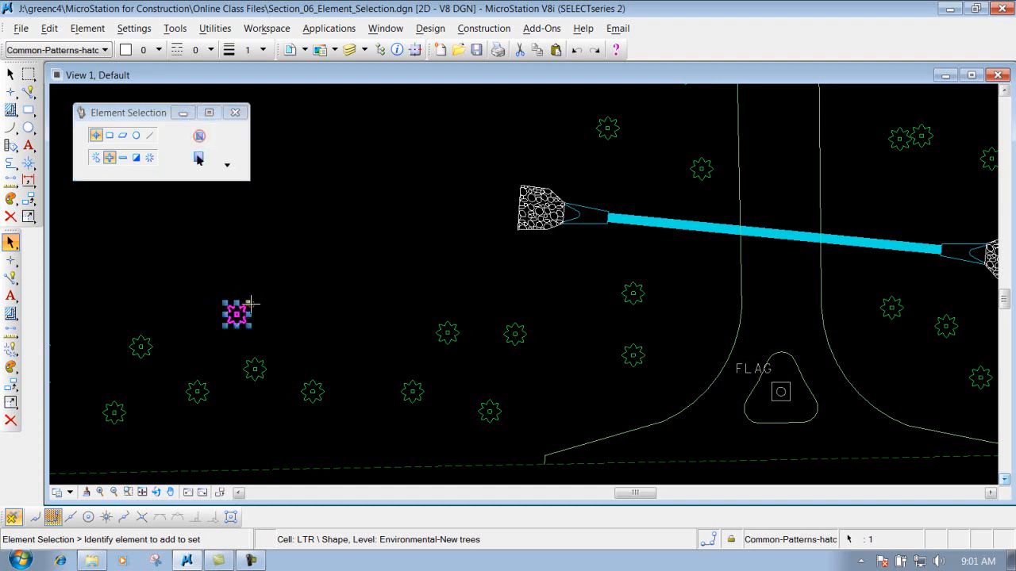
pyautogui.moveTo(249, 303); pyautogui.dragTo(335, 215)
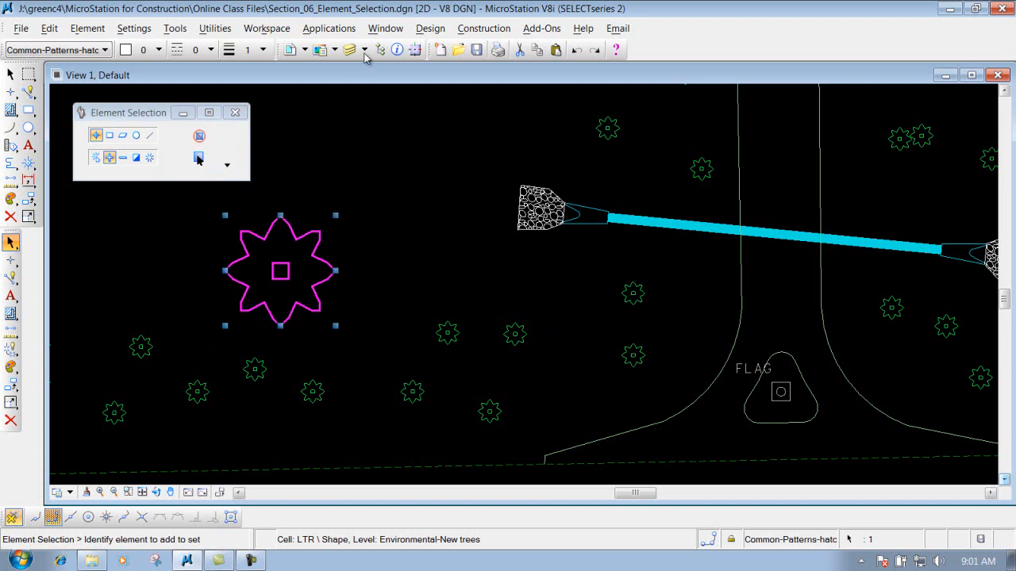
pyautogui.click(576, 49)
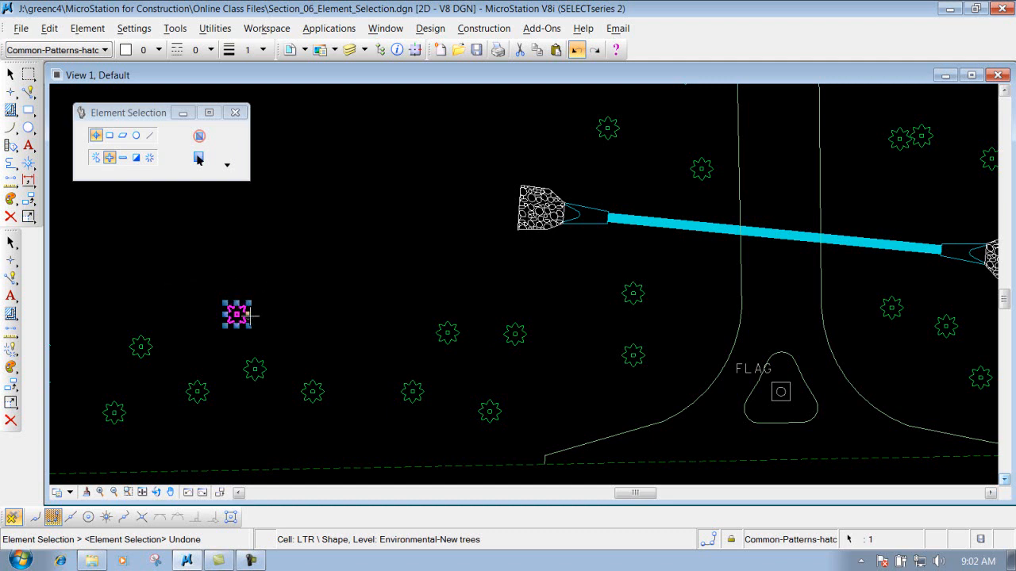
pyautogui.moveTo(249, 314); pyautogui.dragTo(349, 310)
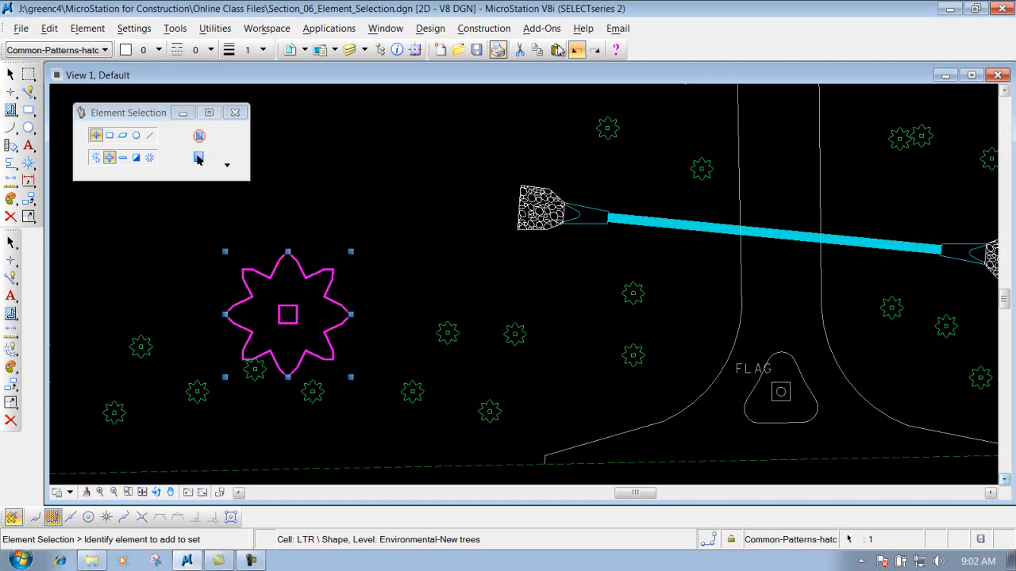
pyautogui.click(576, 49)
# - Disable the selection handles and clear the selection
pyautogui.click(199, 137)
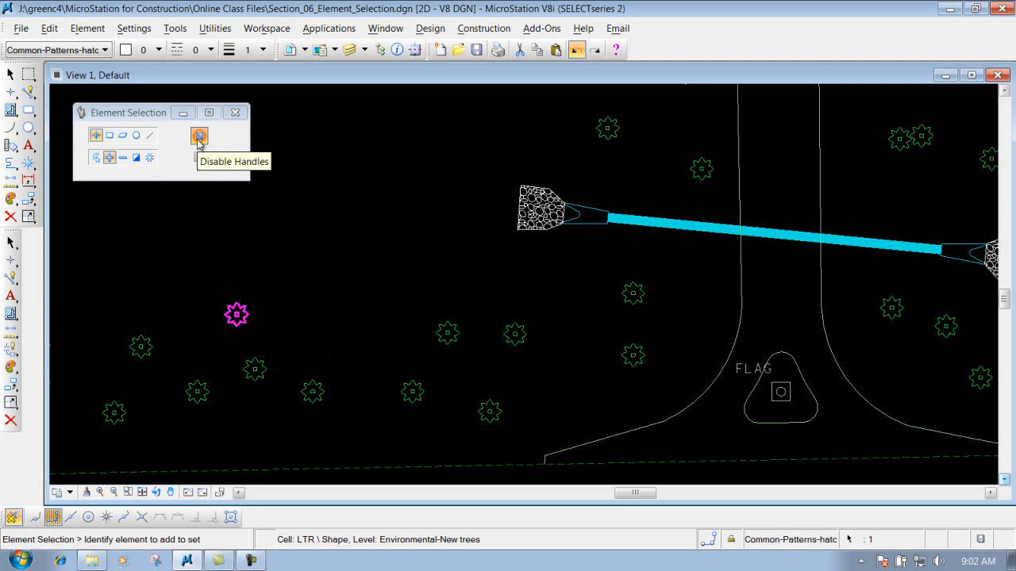
pyautogui.click(150, 158)
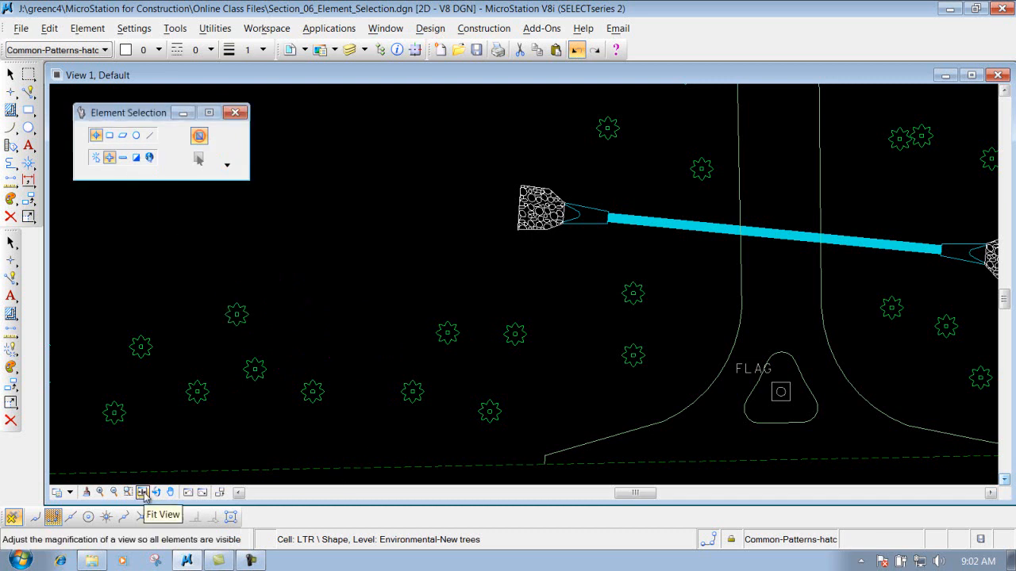
# - Fit the view and, with the Block method, select the tree cluster below the road
pyautogui.click(143, 492)
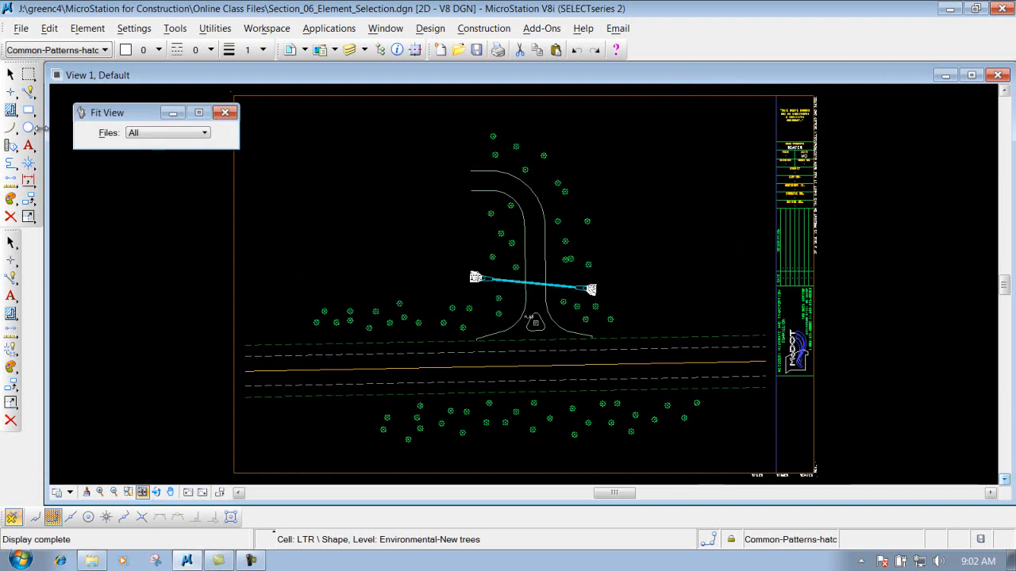
pyautogui.click(11, 74)
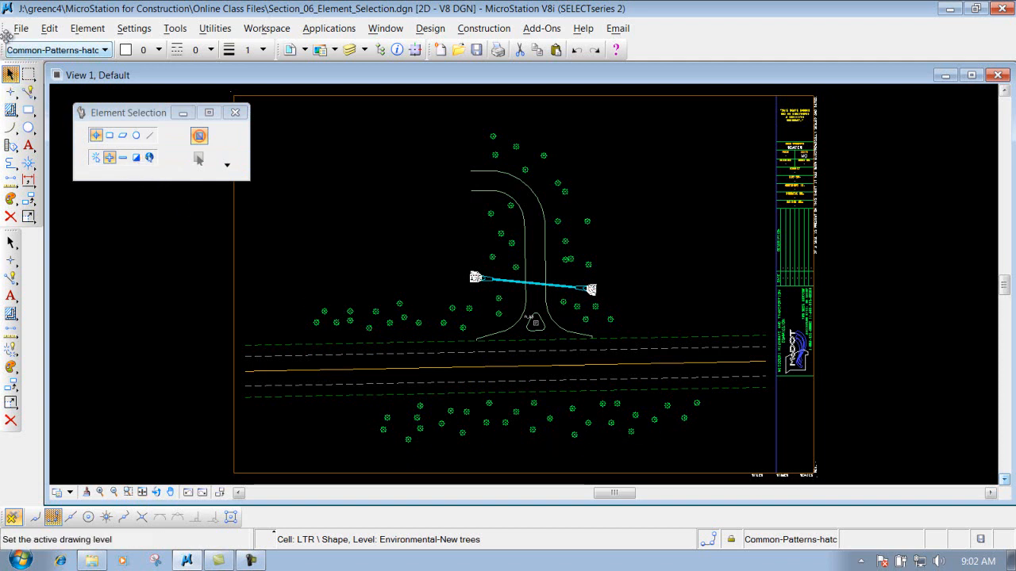
pyautogui.click(110, 135)
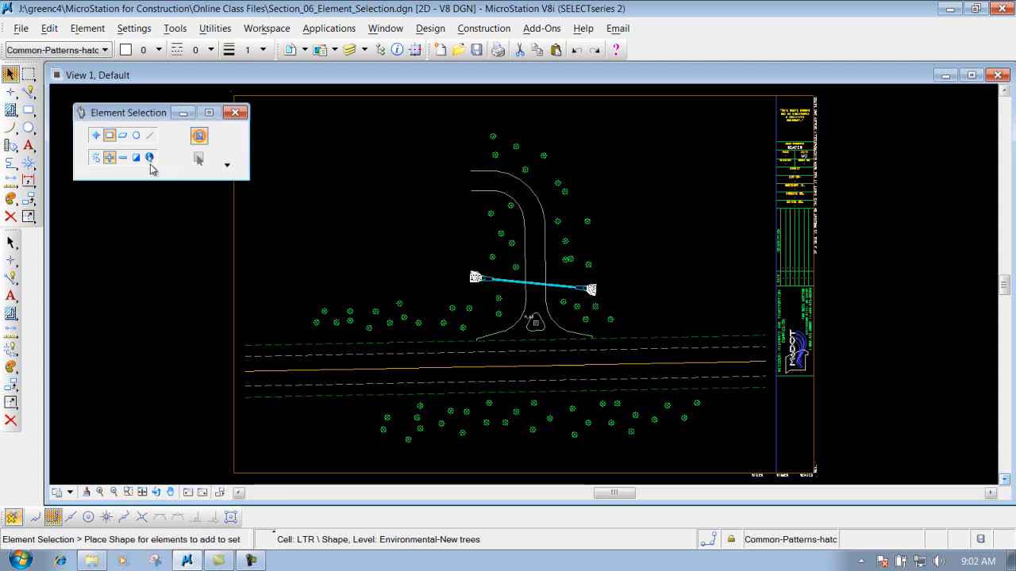
pyautogui.moveTo(367, 451); pyautogui.dragTo(720, 393)
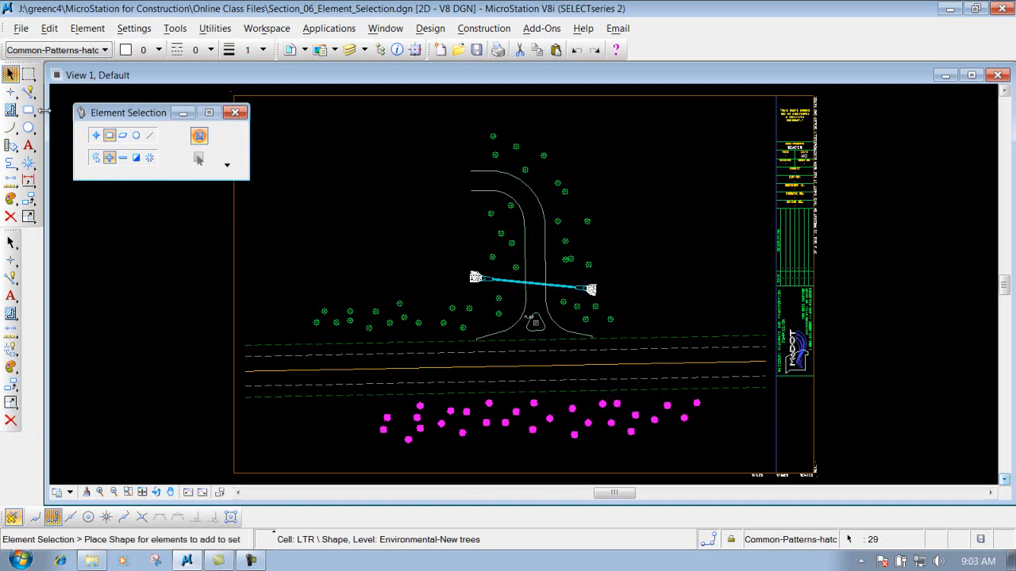
# - Switch to the Individual method in Subtract mode and remove five trees from the selection
pyautogui.click(96, 134)
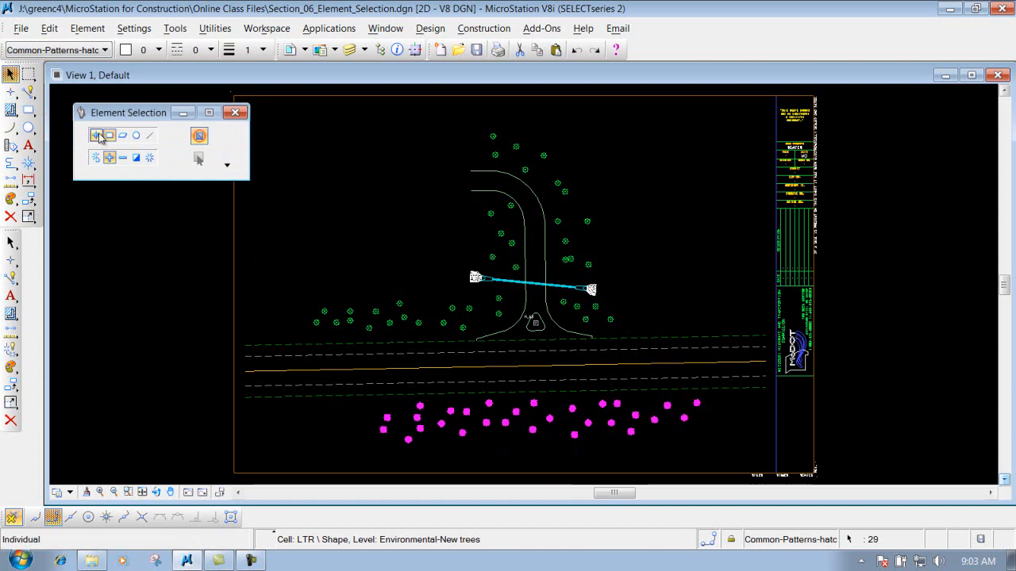
pyautogui.click(123, 157)
pyautogui.click(409, 438)
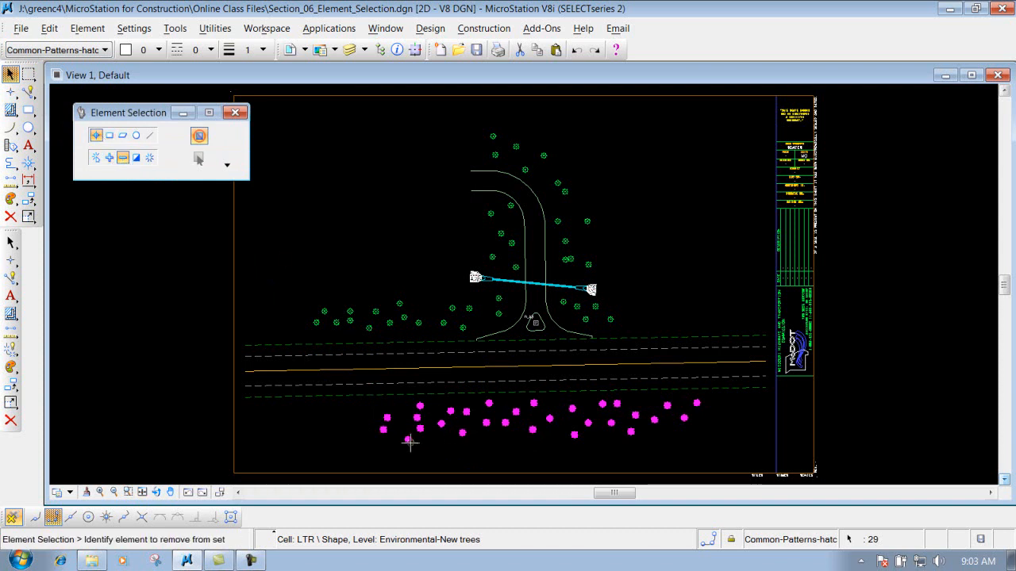
pyautogui.click(489, 403)
pyautogui.click(575, 435)
pyautogui.click(635, 415)
pyautogui.click(533, 403)
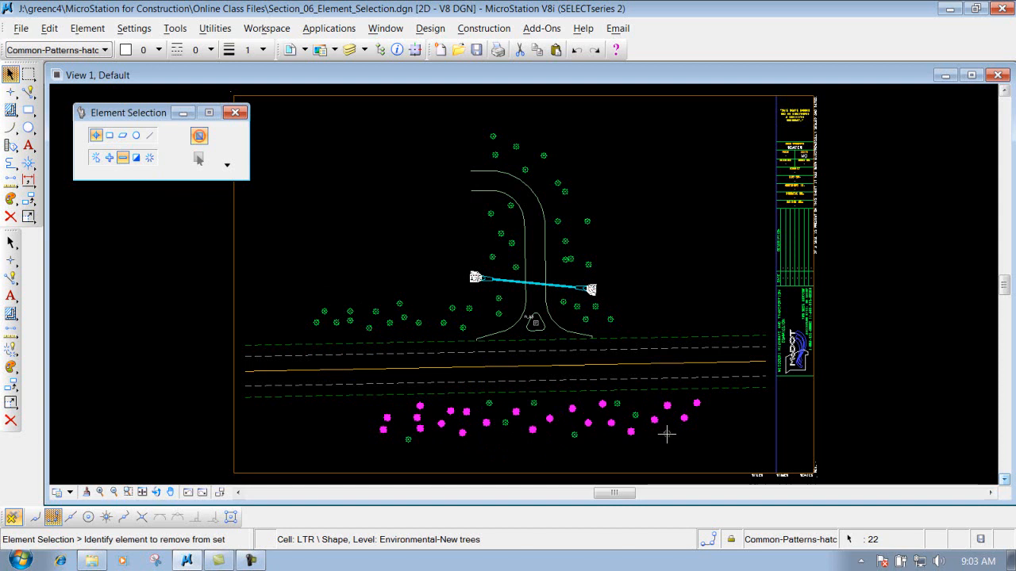
# - With Invert mode and the Block method, draw a block around the lower tree cluster to invert its selection
pyautogui.click(136, 158)
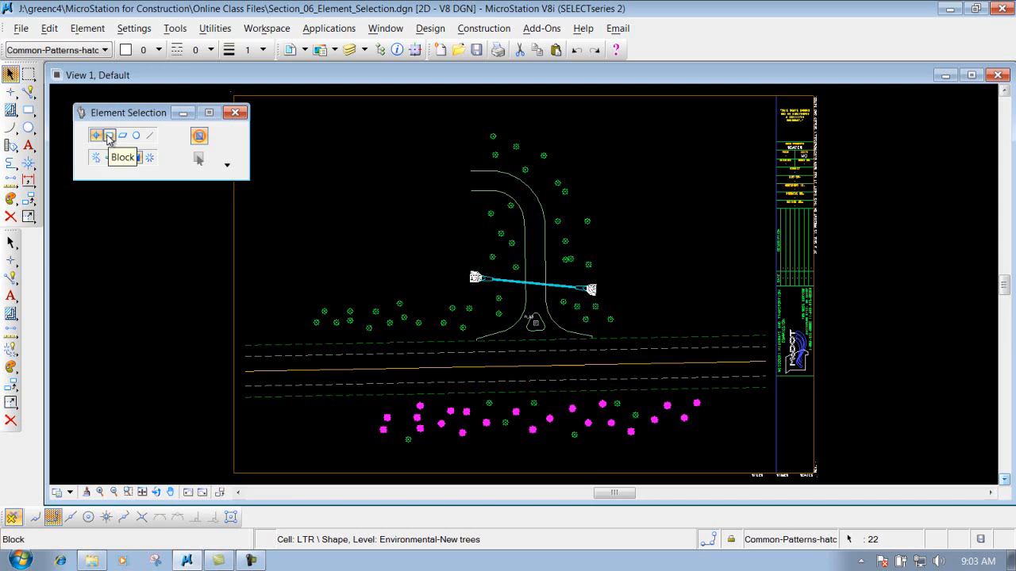
pyautogui.click(110, 135)
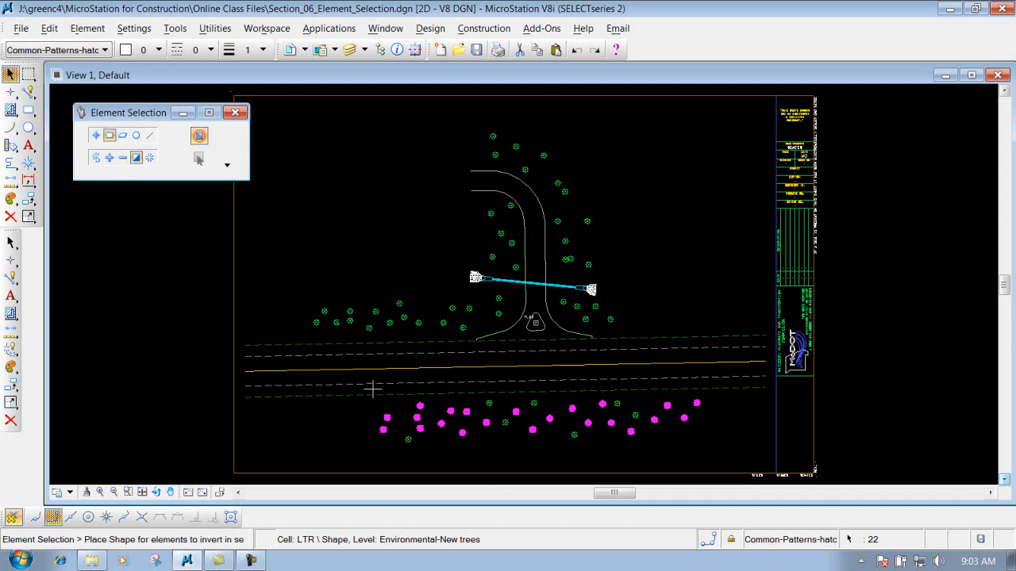
pyautogui.click(367, 389)
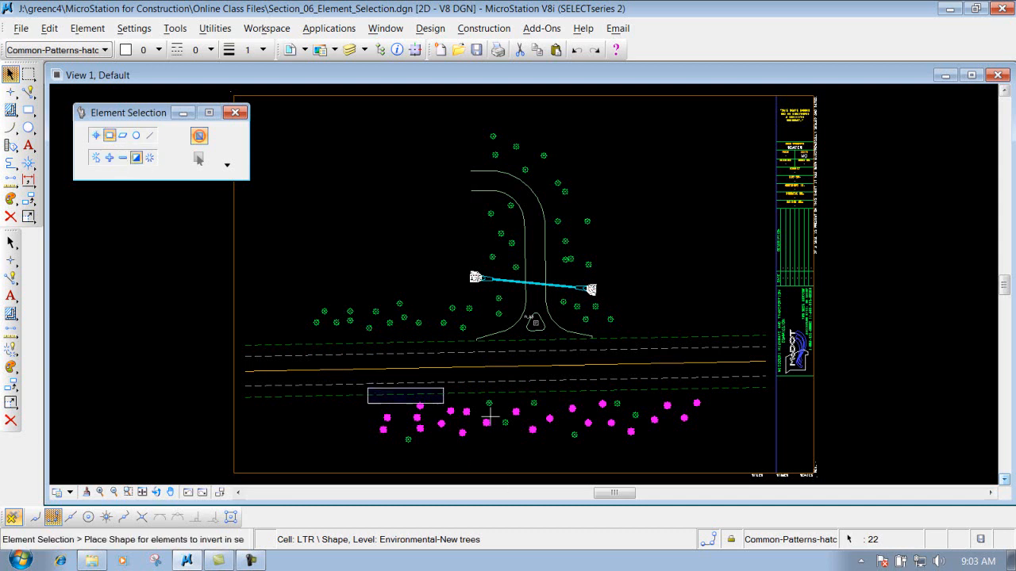
pyautogui.click(717, 449)
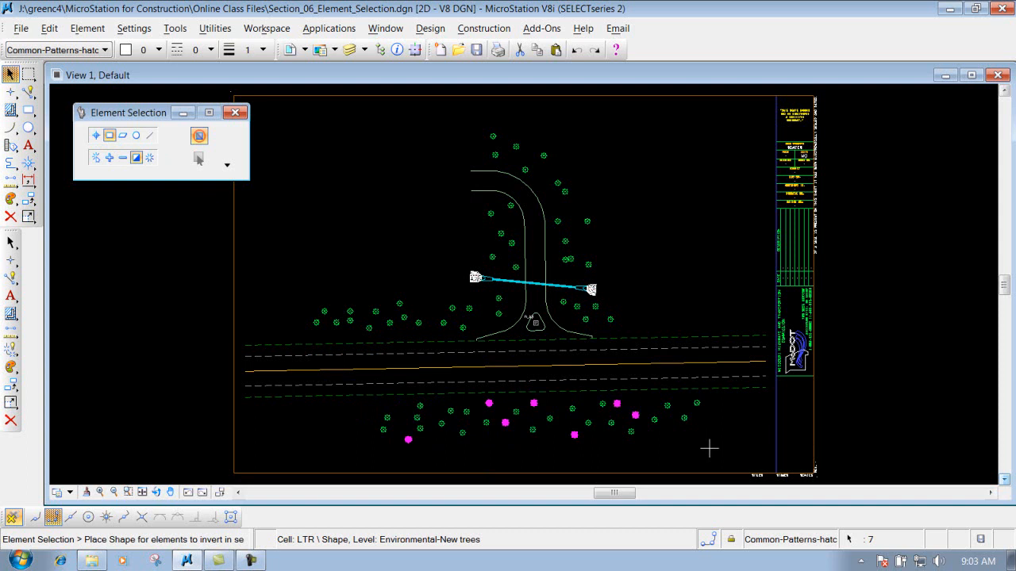
# - Clear the selection, return to Individual method in New mode, and select all elements
pyautogui.click(150, 159)
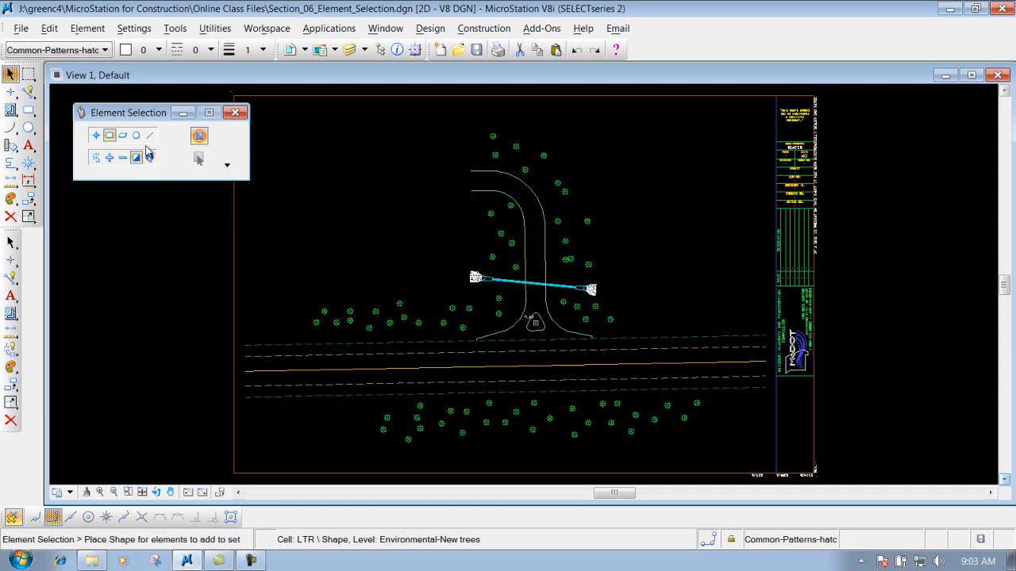
pyautogui.click(96, 138)
pyautogui.click(96, 157)
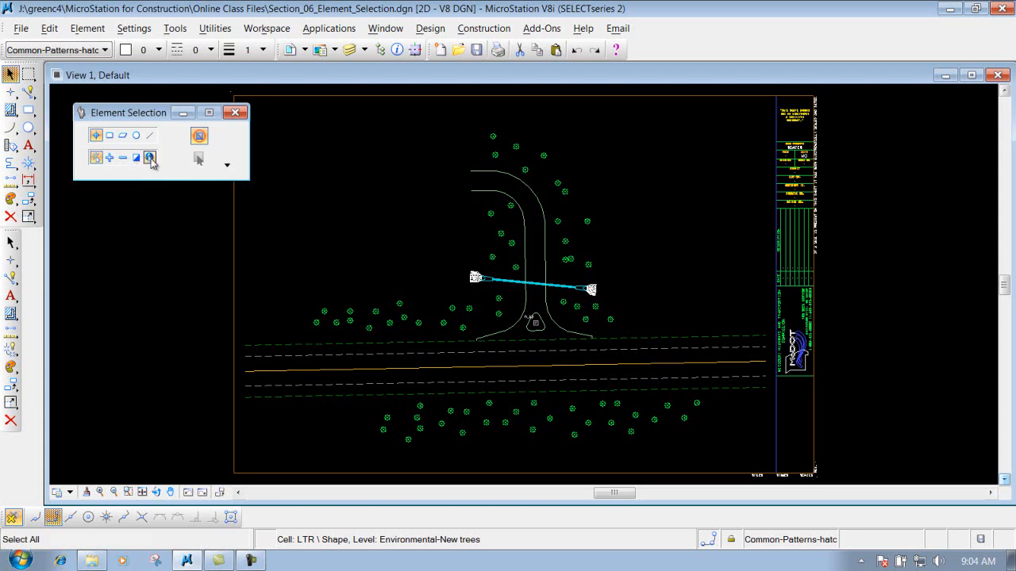
pyautogui.click(150, 158)
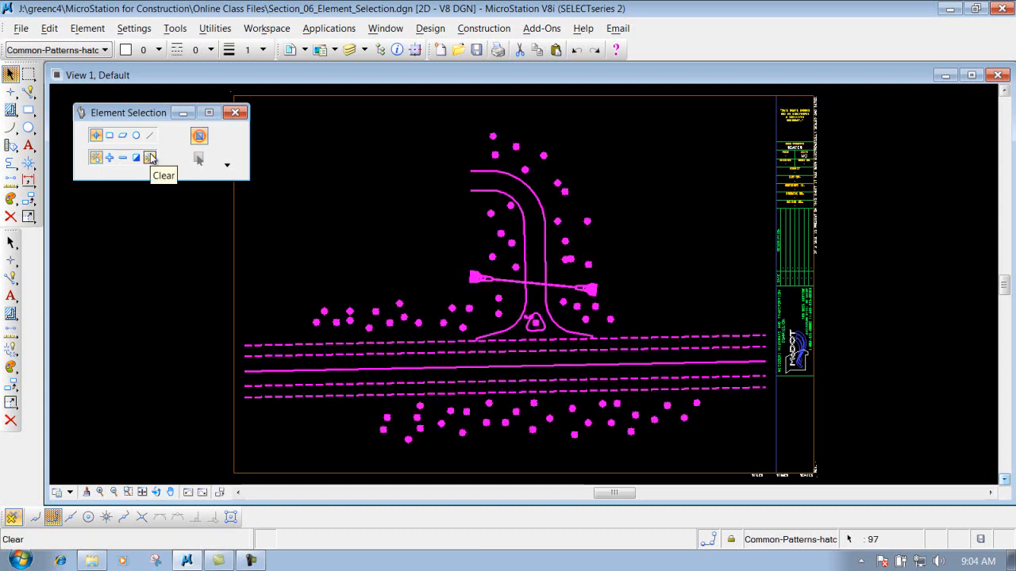
pyautogui.click(150, 158)
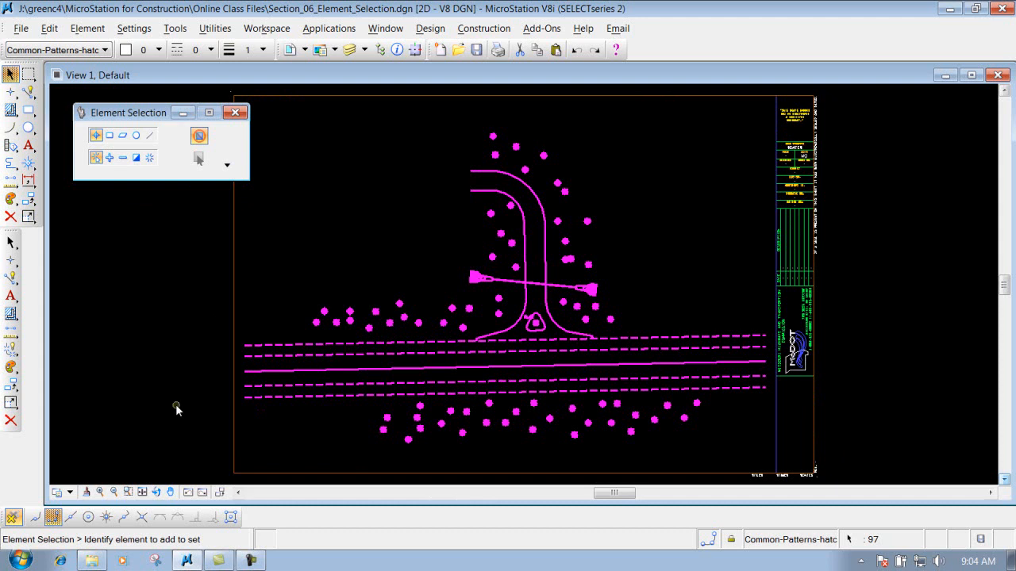
# - Open the References dialog and toggle the border reference's display off and back on
pyautogui.click(290, 50)
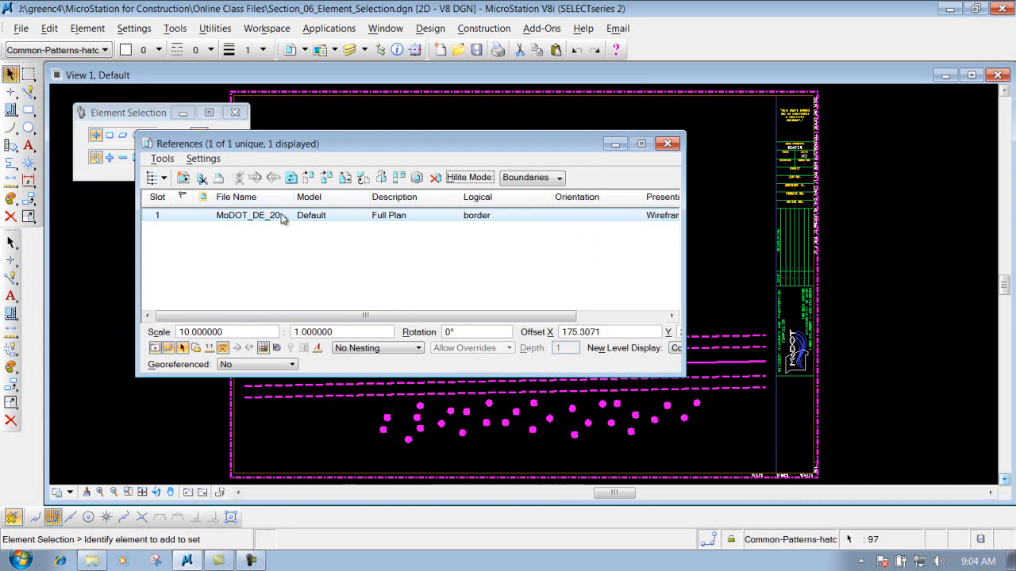
pyautogui.moveTo(296, 201); pyautogui.dragTo(330, 203)
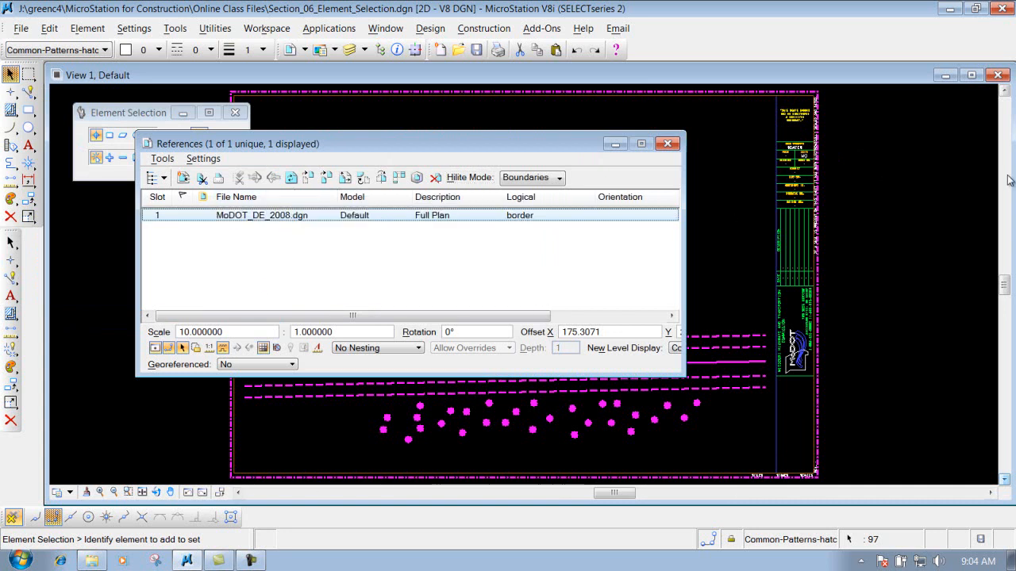
pyautogui.click(680, 270)
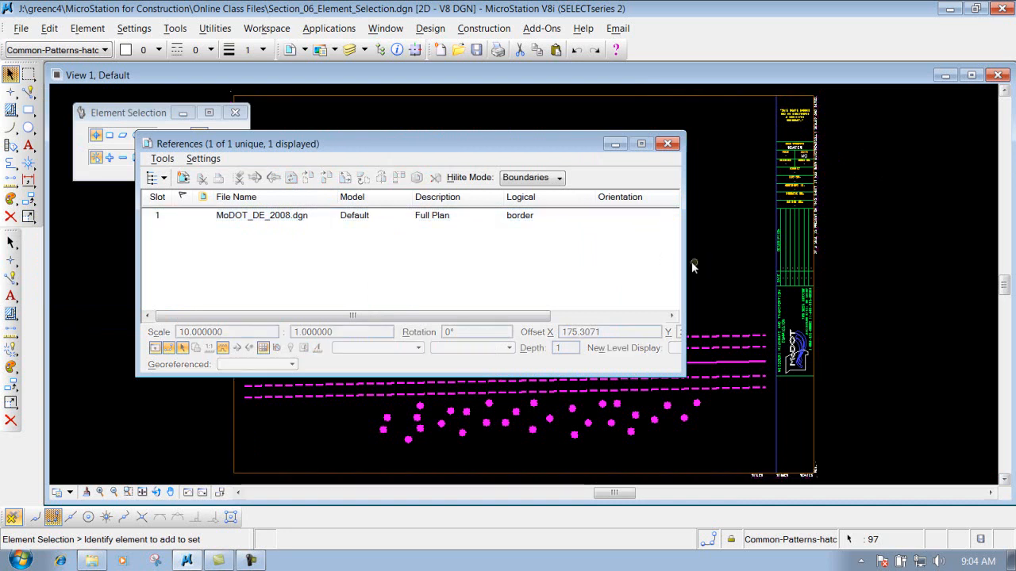
pyautogui.moveTo(692, 262); pyautogui.dragTo(835, 246)
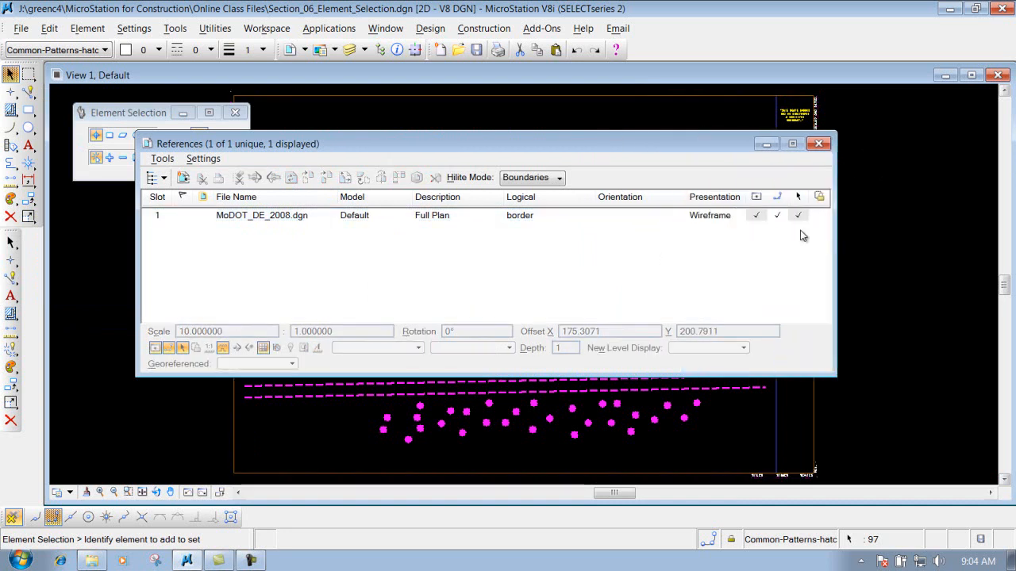
pyautogui.click(758, 217)
pyautogui.click(758, 216)
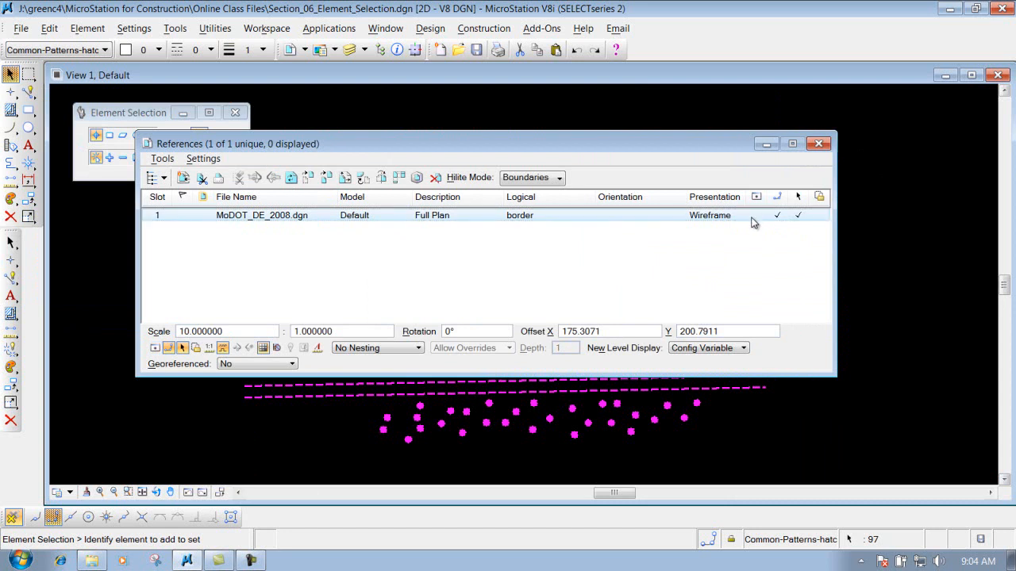
pyautogui.click(758, 215)
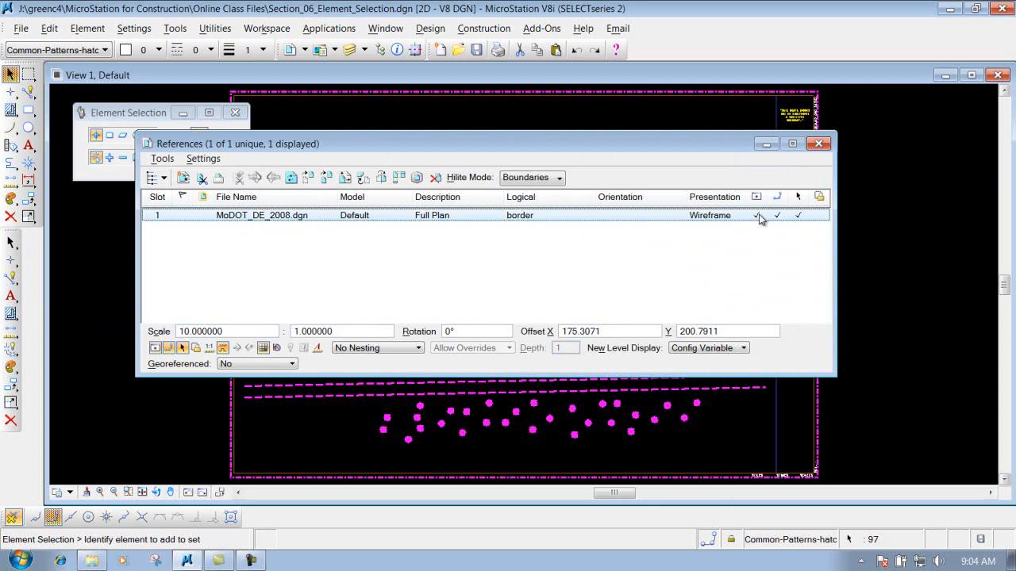
# - Close the References dialog and clear the selection
pyautogui.click(818, 143)
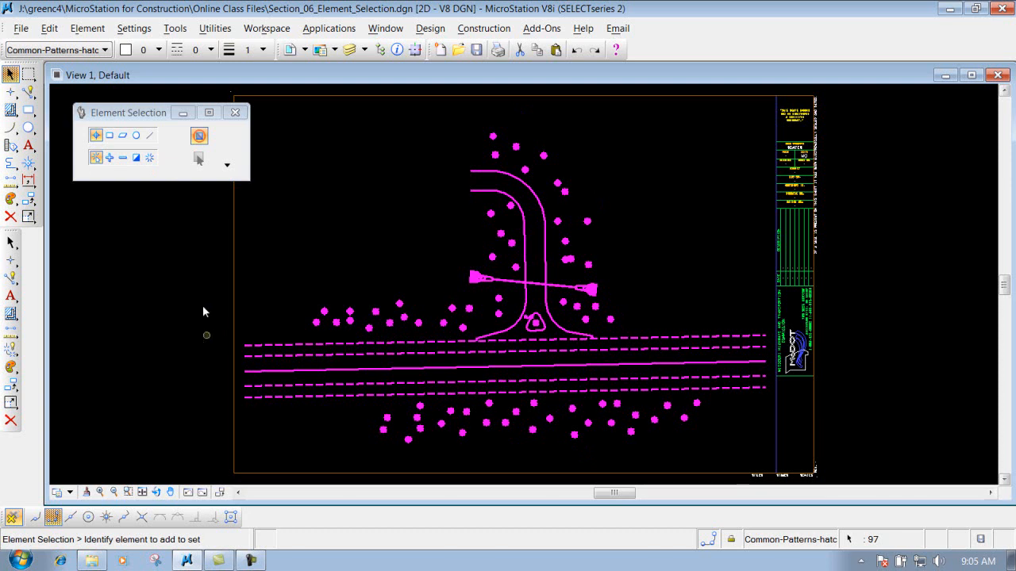
pyautogui.click(150, 159)
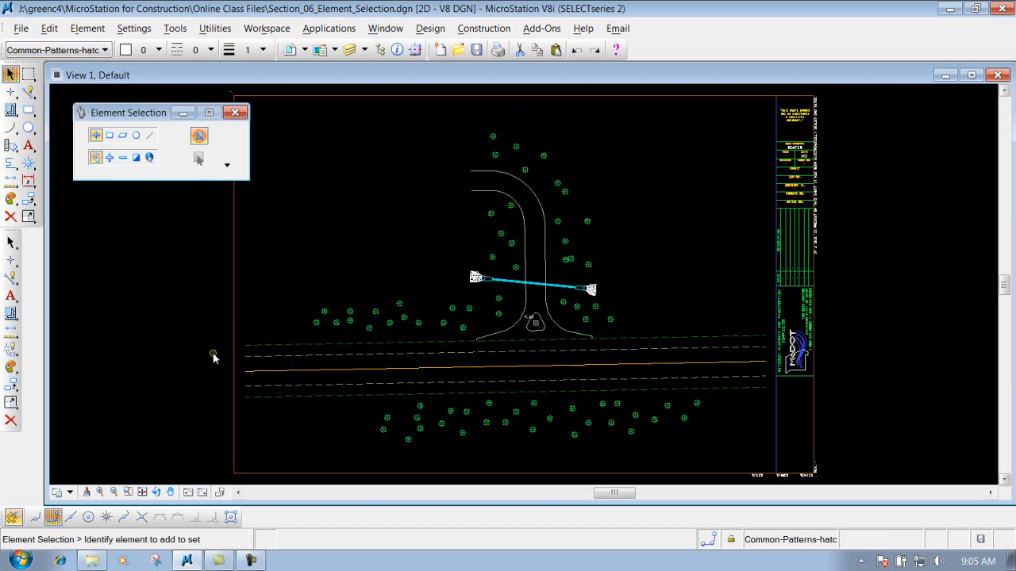